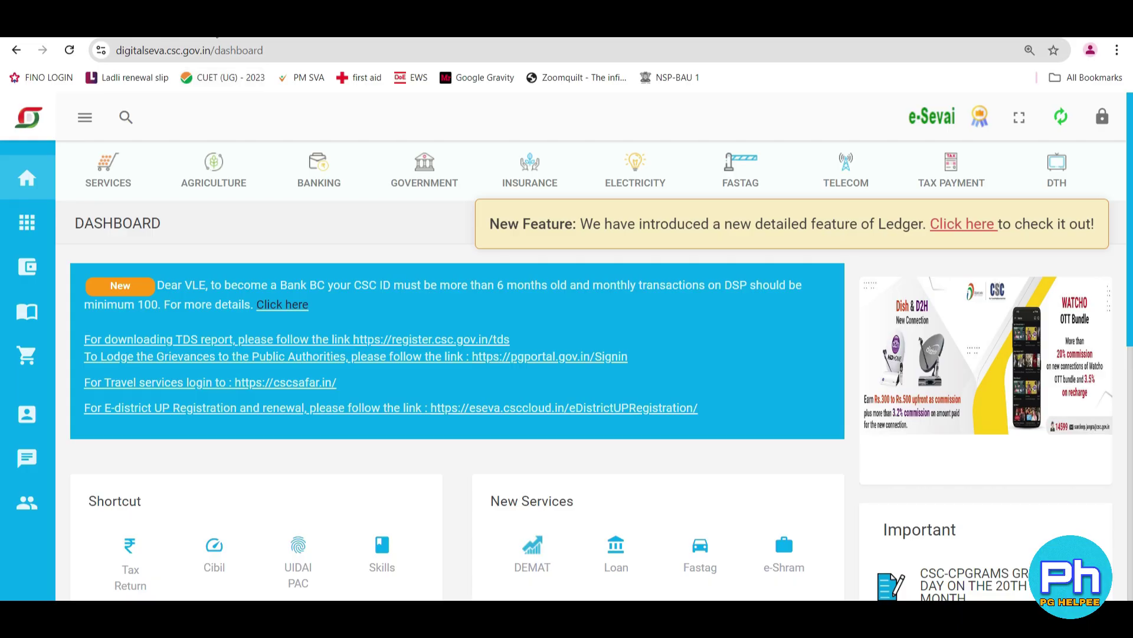
# Step: Dismiss the EaseMyTrip promotion and the yearly eKYC update reminder on the dashboard
pyautogui.moveTo(489, 226); pyautogui.dragTo(1091, 239)
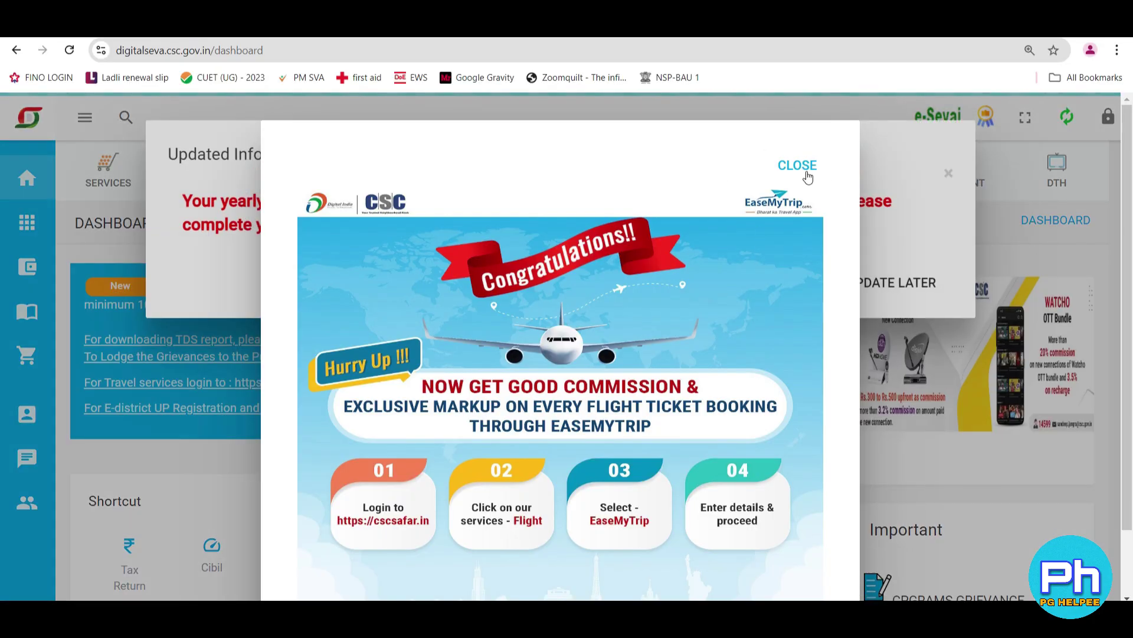
pyautogui.click(798, 166)
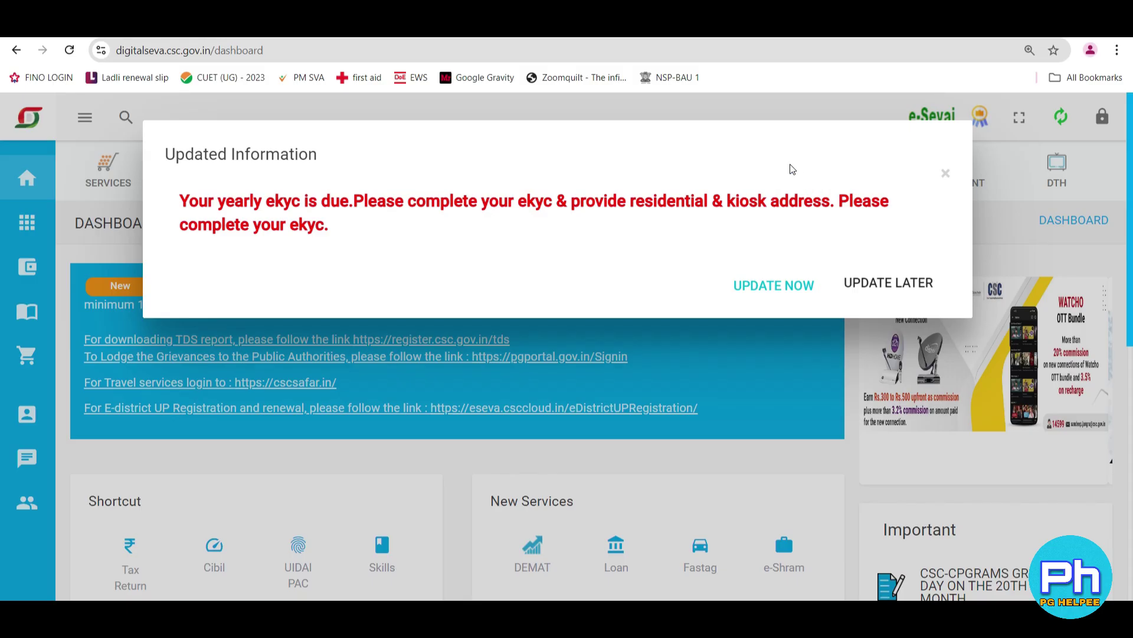
pyautogui.press('Escape')
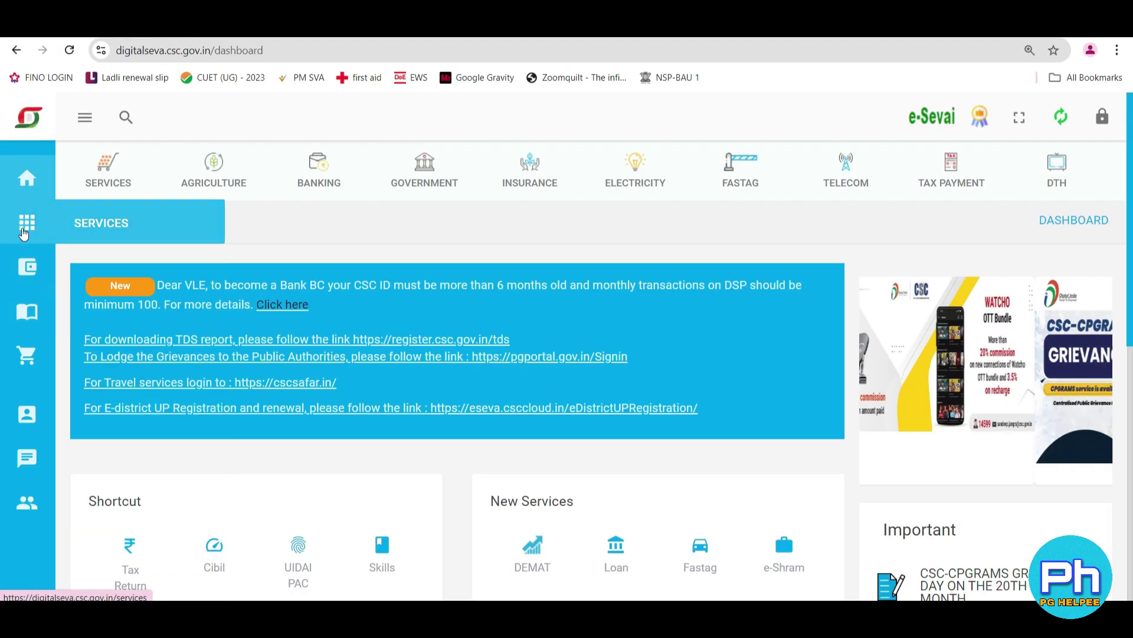
# Step: Look over the wallet options and read the Bank BC notice on CSC ID age and minimum monthly DSP transactions
pyautogui.moveTo(26, 269)
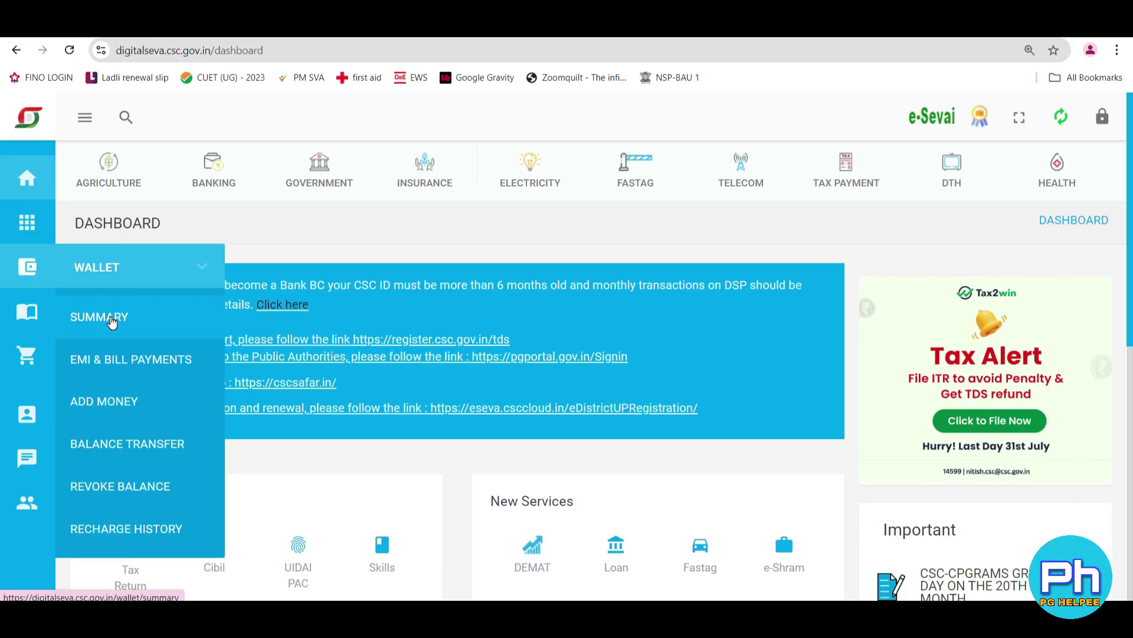
pyautogui.click(112, 319)
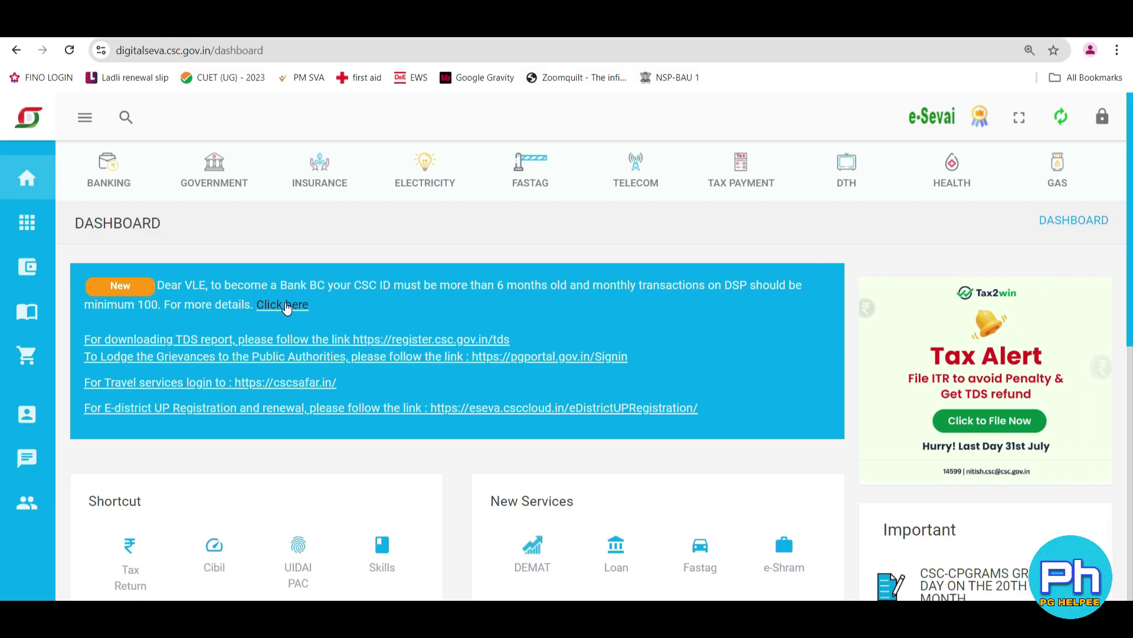
pyautogui.doubleClick(732, 285)
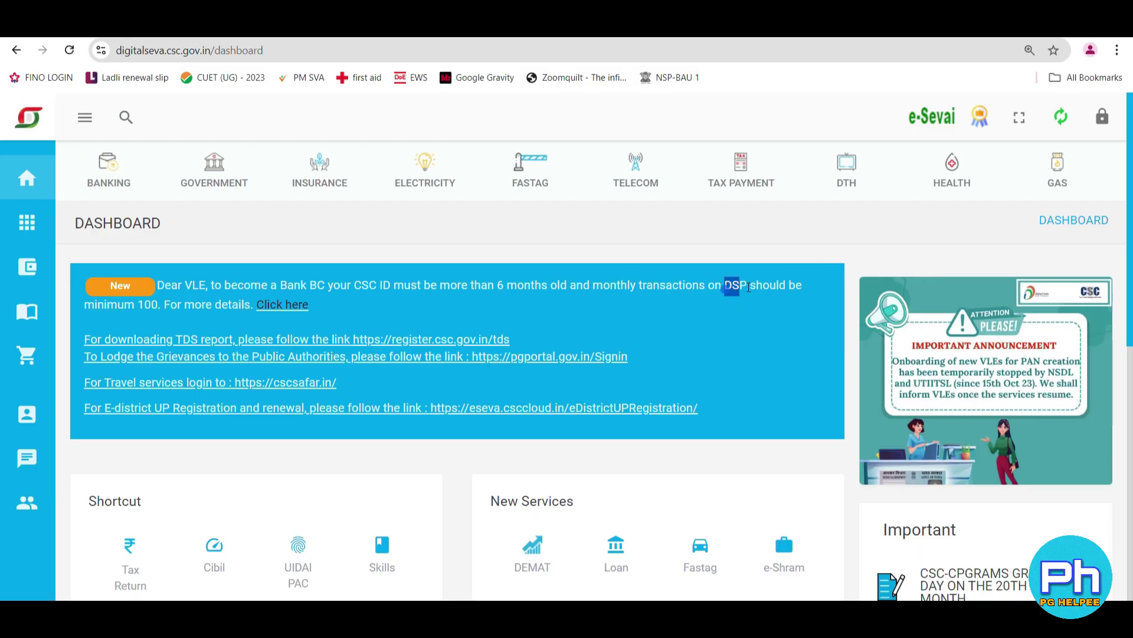
pyautogui.moveTo(749, 288); pyautogui.dragTo(811, 293)
pyautogui.click(69, 314)
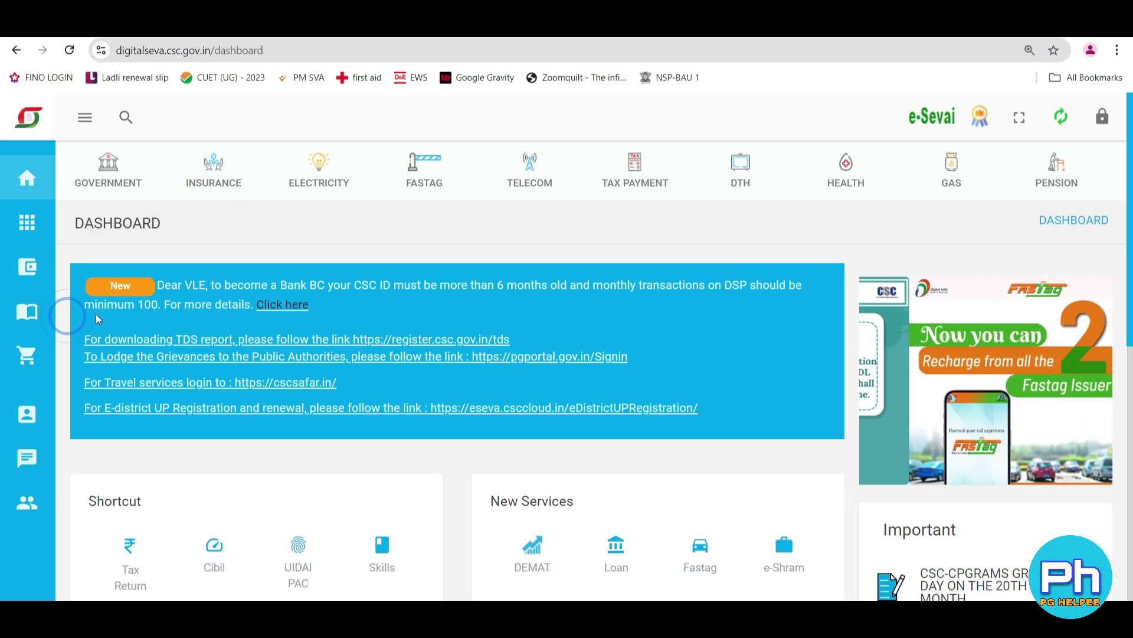
pyautogui.moveTo(97, 319); pyautogui.dragTo(170, 306)
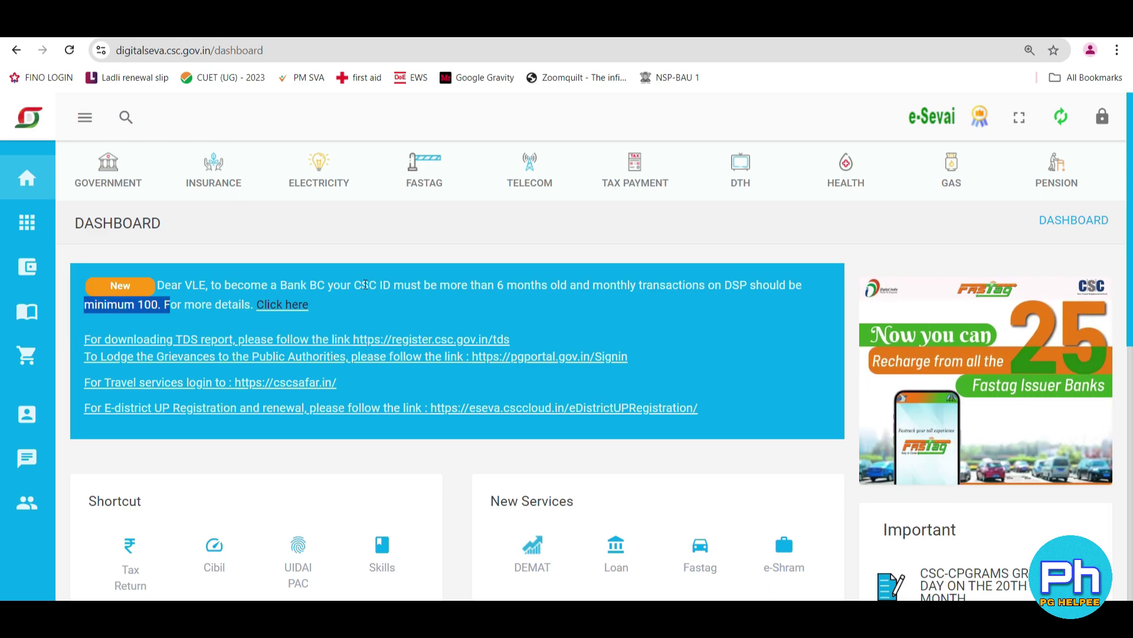
pyautogui.moveTo(301, 286); pyautogui.dragTo(555, 300)
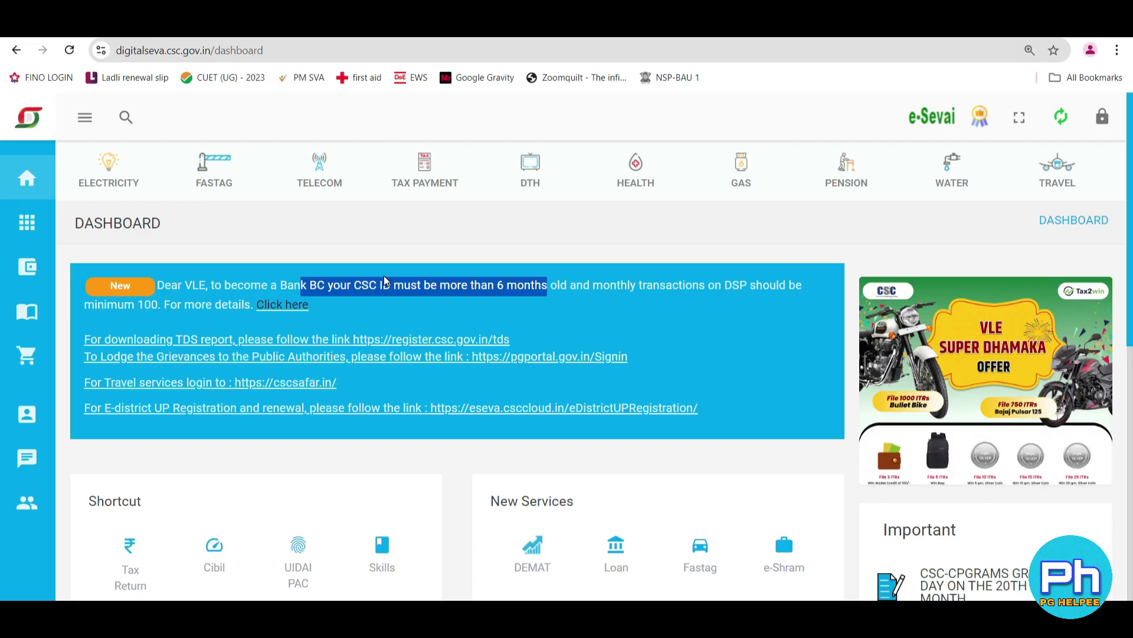
pyautogui.click(388, 313)
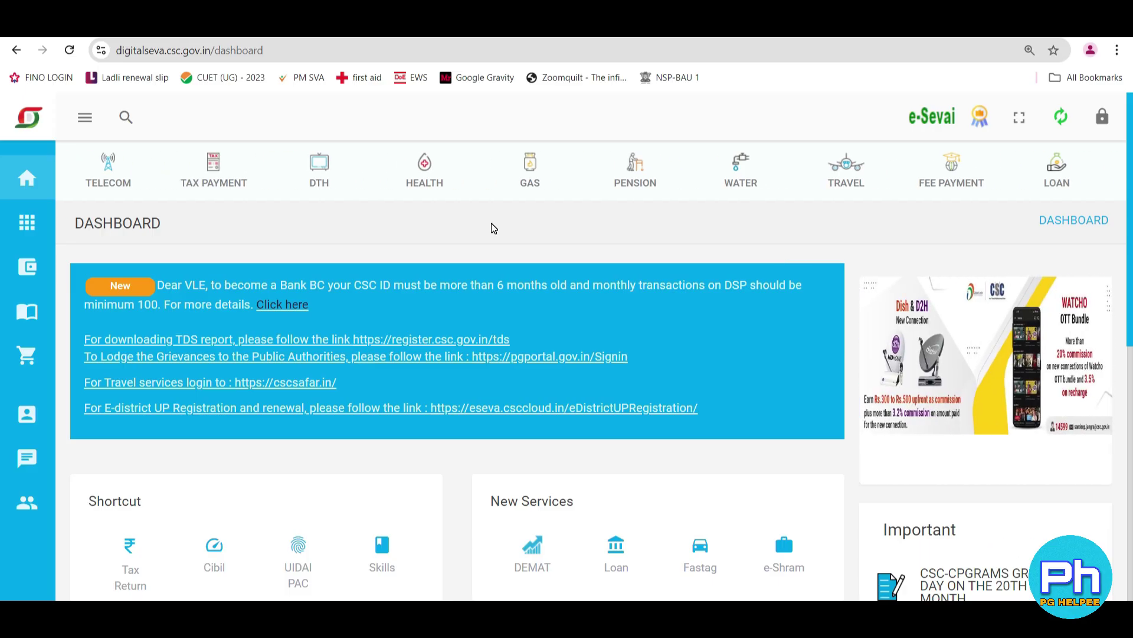
# Step: Open the wallet summary and go to its Check MIS report
pyautogui.moveTo(27, 267)
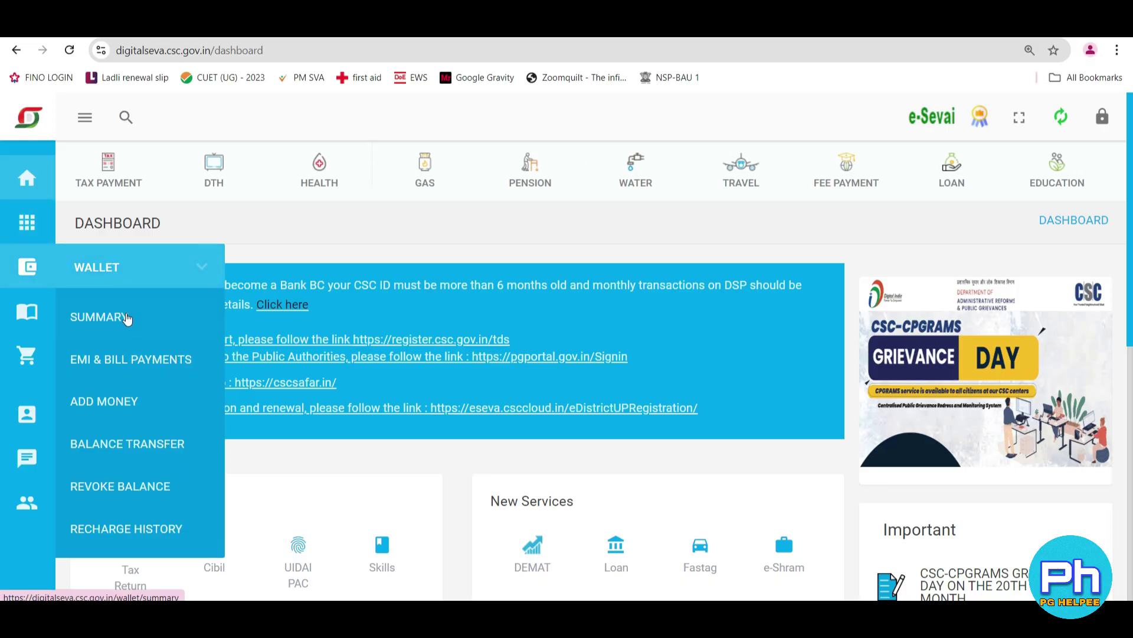
pyautogui.click(121, 313)
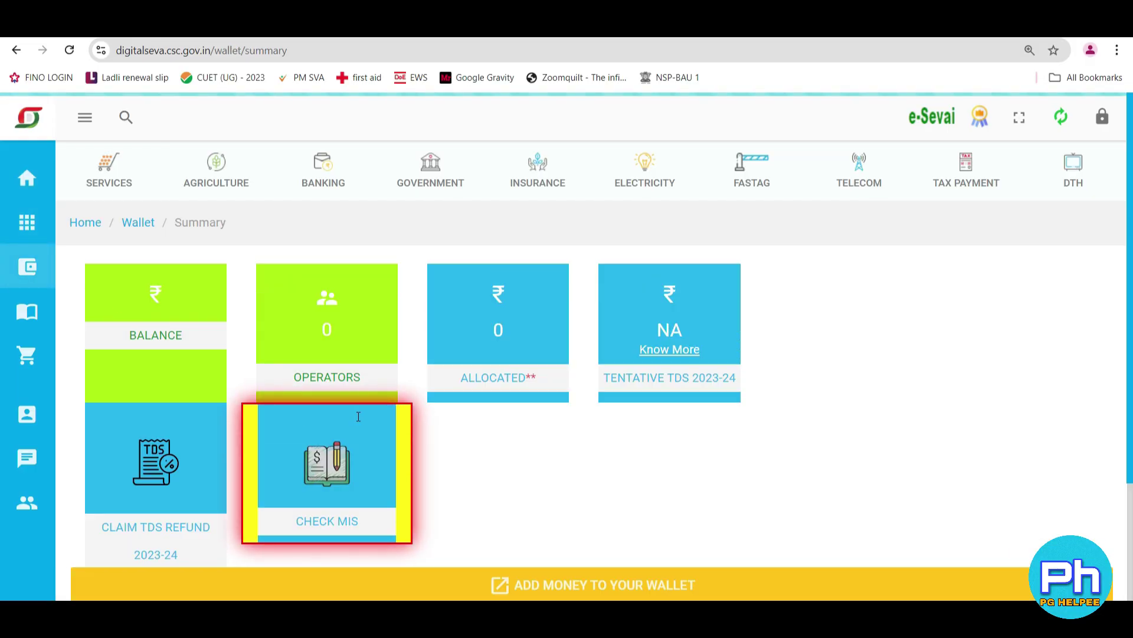
pyautogui.click(334, 450)
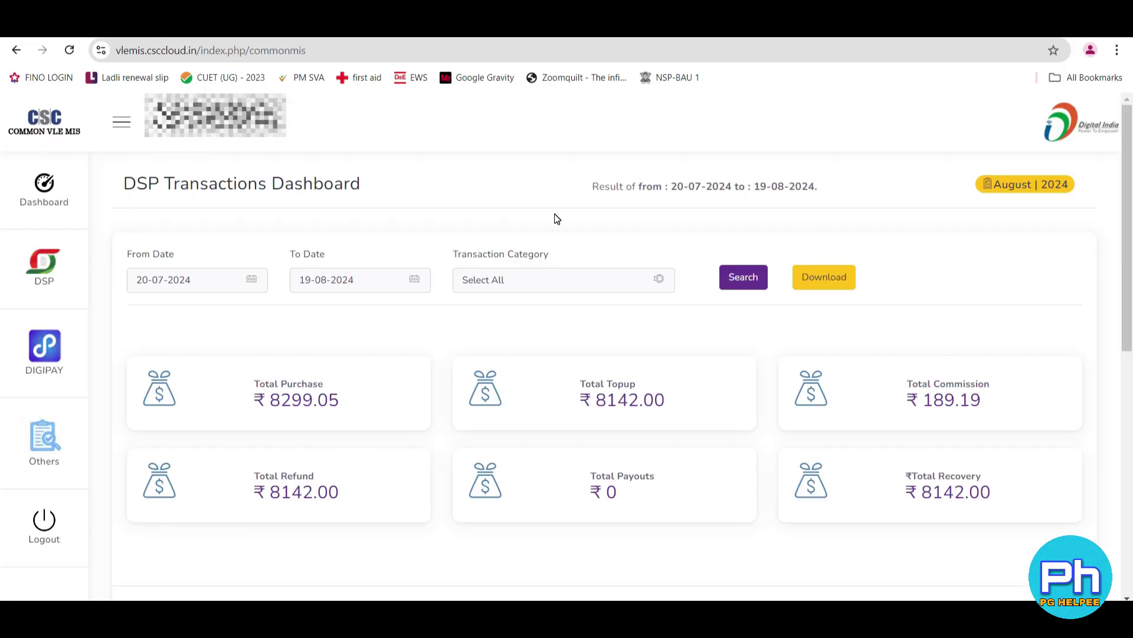
# Step: Examine the total purchase, topup and commission amounts on the DSP Transactions Dashboard
pyautogui.moveTo(252, 385); pyautogui.dragTo(357, 391)
pyautogui.click(365, 391)
pyautogui.moveTo(581, 385); pyautogui.dragTo(665, 388)
pyautogui.click(661, 397)
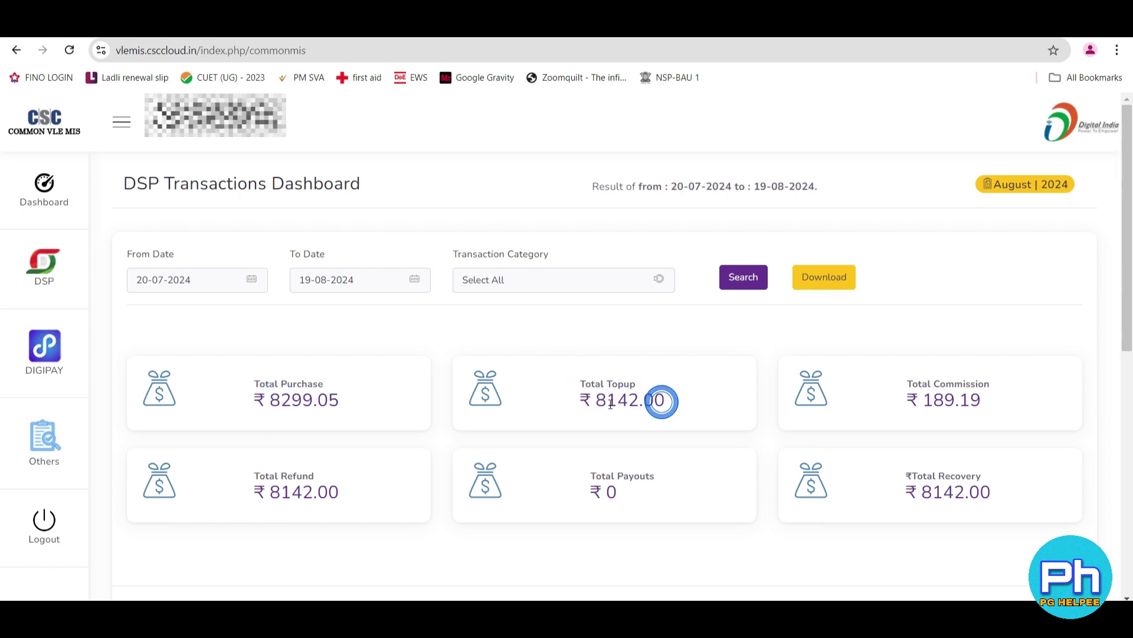
pyautogui.moveTo(583, 400); pyautogui.dragTo(666, 400)
pyautogui.click(693, 384)
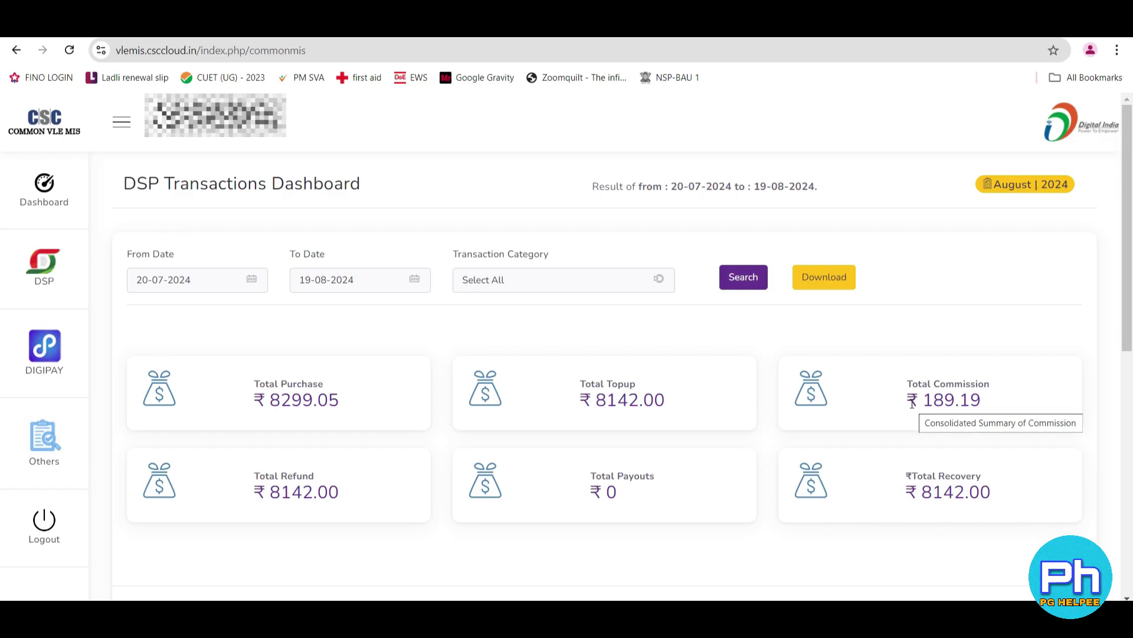
pyautogui.moveTo(909, 401); pyautogui.dragTo(987, 399)
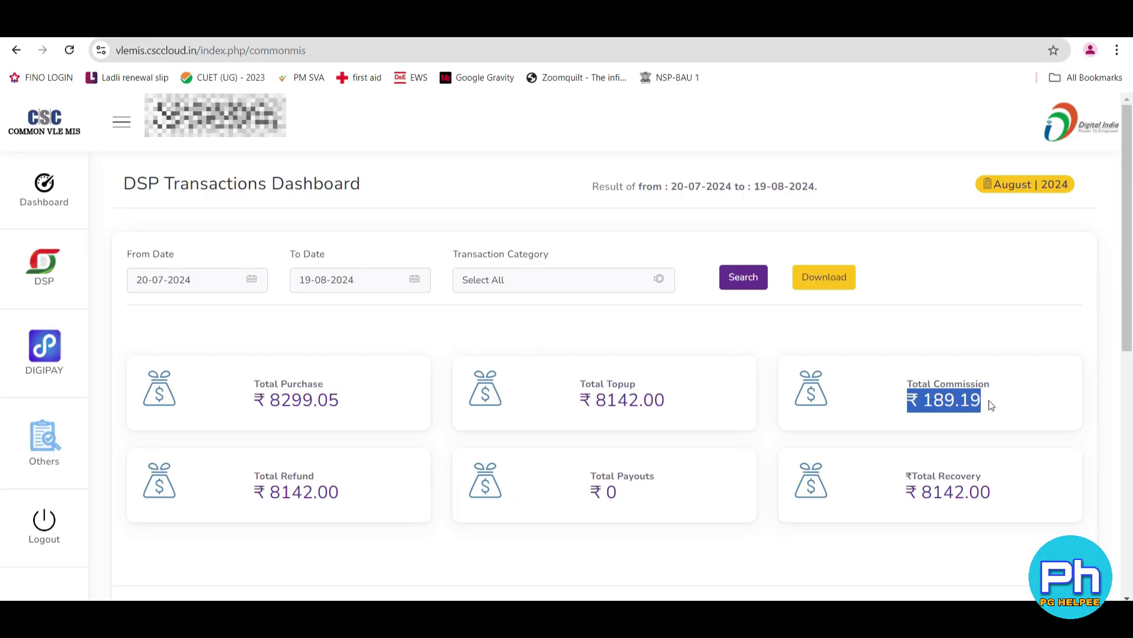
pyautogui.click(998, 404)
pyautogui.click(926, 415)
pyautogui.moveTo(914, 397); pyautogui.dragTo(1005, 422)
# Step: Examine the total refund, payouts and recovery amounts on the DSP Transactions Dashboard
pyautogui.moveTo(256, 481); pyautogui.dragTo(354, 492)
pyautogui.click(366, 515)
pyautogui.moveTo(588, 480); pyautogui.dragTo(625, 493)
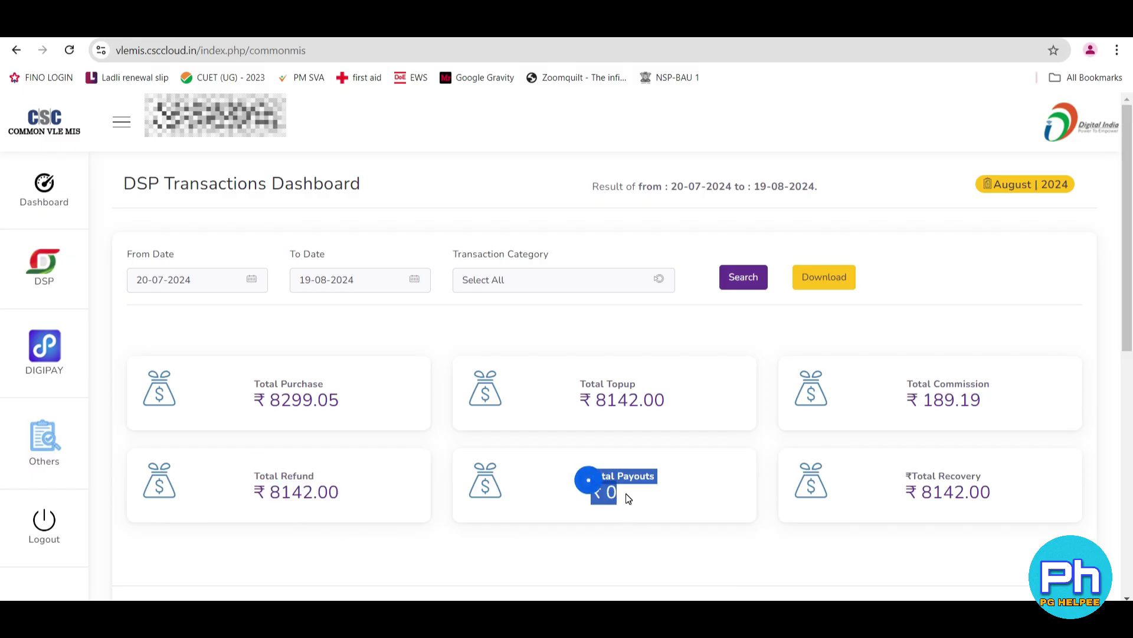
pyautogui.click(625, 494)
pyautogui.moveTo(909, 482); pyautogui.dragTo(995, 499)
pyautogui.click(952, 521)
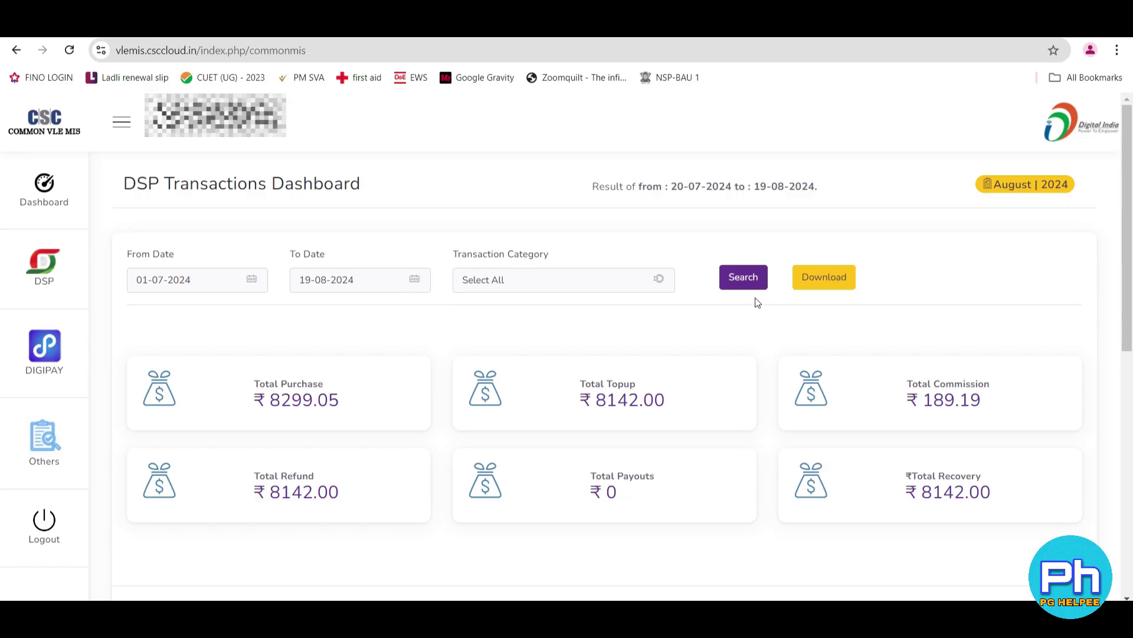
# Step: Try to search the DSP transactions from 01-07-2024 to 19-08-2024 and dismiss the alerts
pyautogui.click(253, 280)
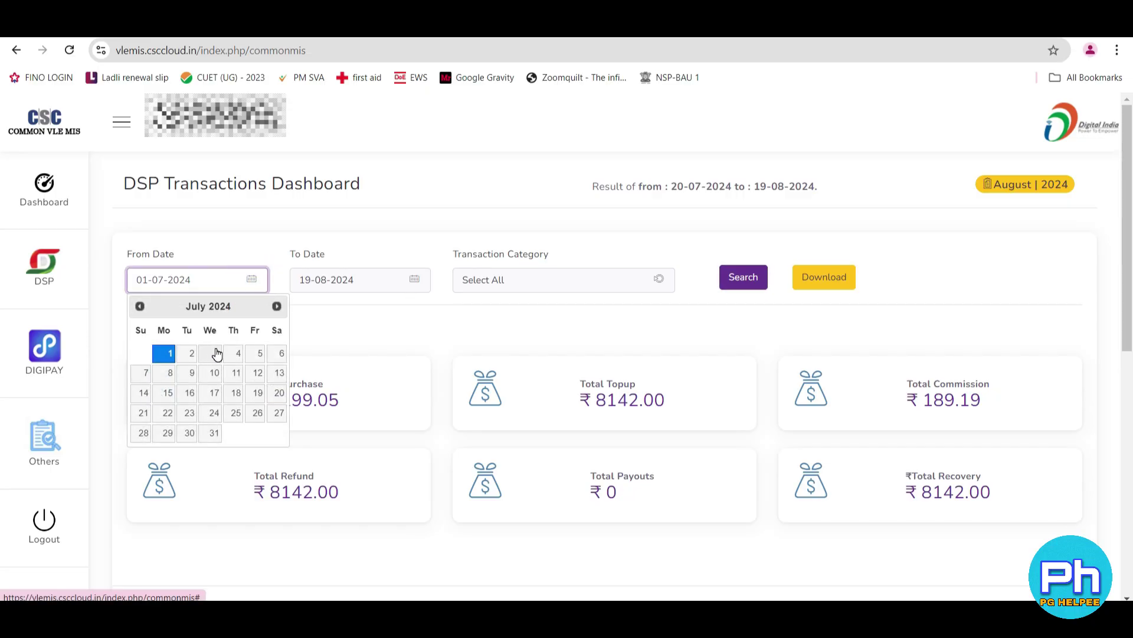
pyautogui.click(387, 314)
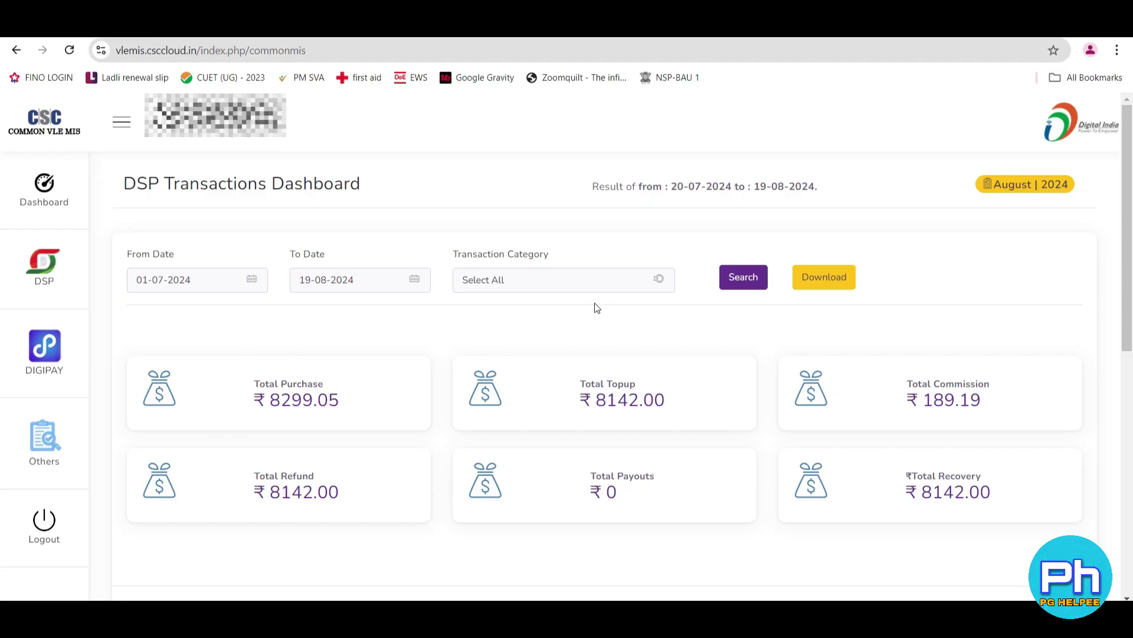
pyautogui.click(746, 281)
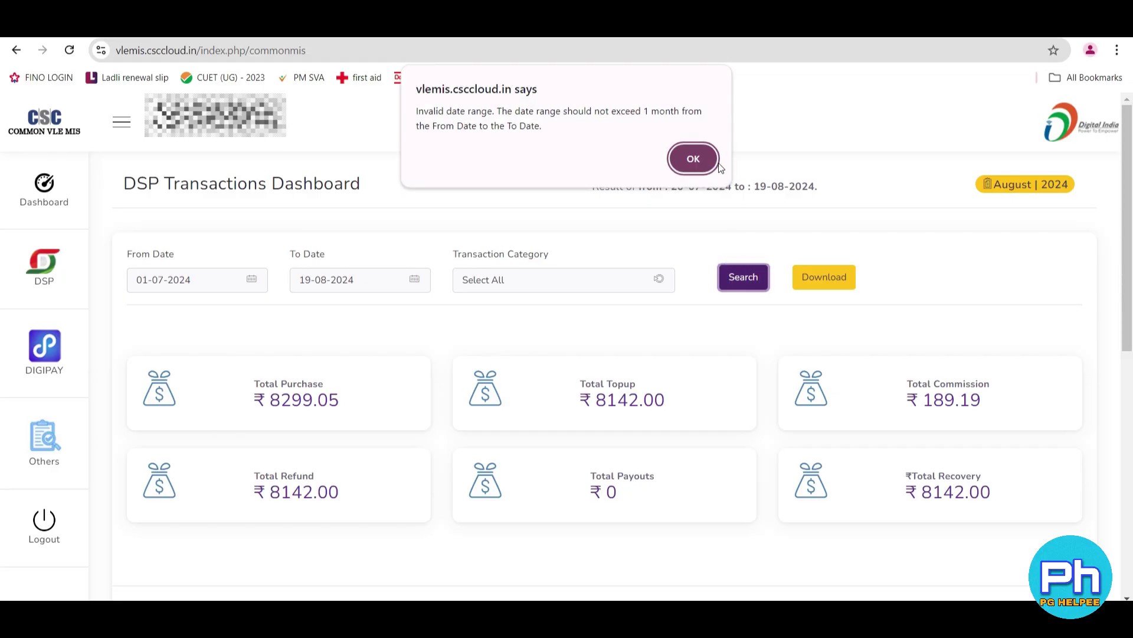
pyautogui.click(689, 152)
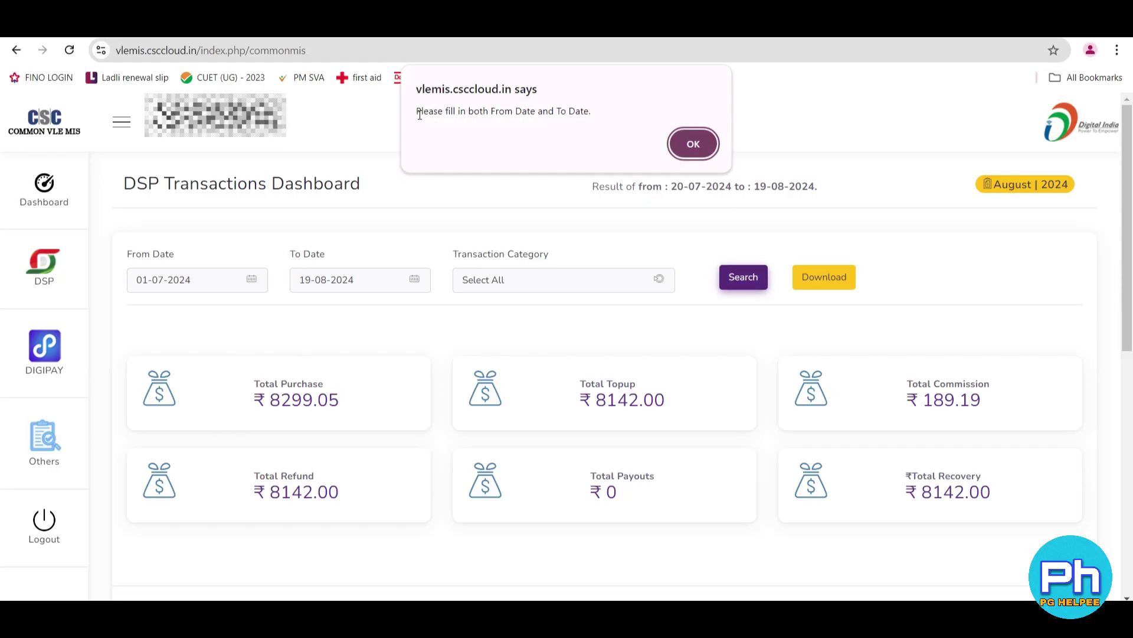
pyautogui.click(711, 145)
pyautogui.click(357, 314)
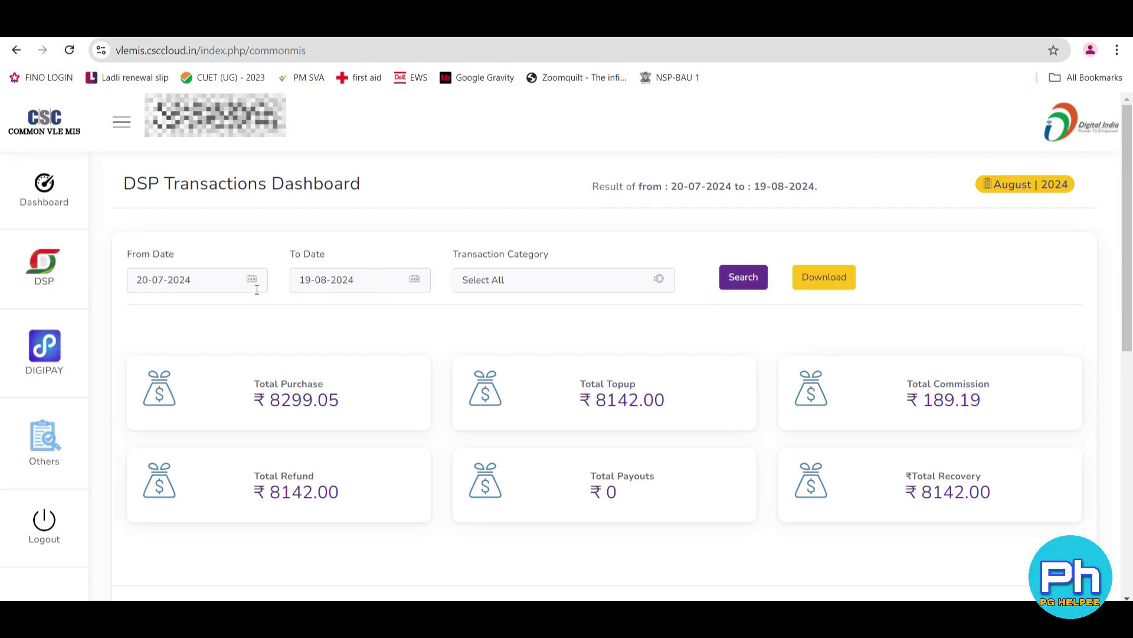
# Step: Search the DSP transactions from 20-07-2024 to 19-08-2024 for all transaction categories
pyautogui.click(250, 275)
pyautogui.click(279, 390)
pyautogui.click(738, 278)
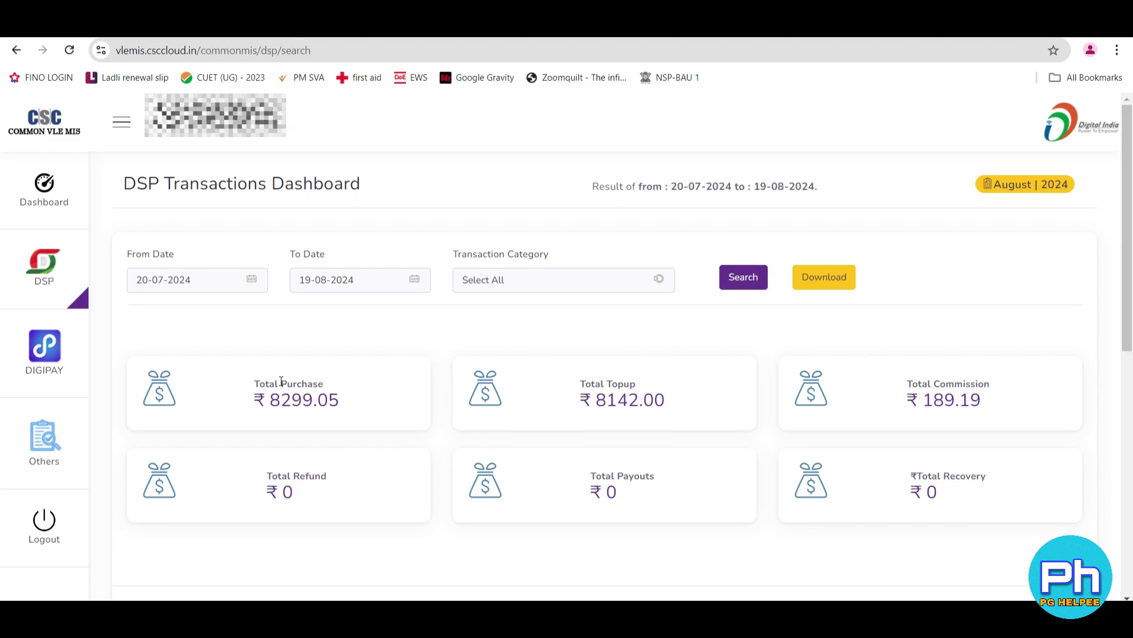
# Step: Try to search the DSP transactions from 18-07-2024 to 19-08-2024
pyautogui.click(252, 281)
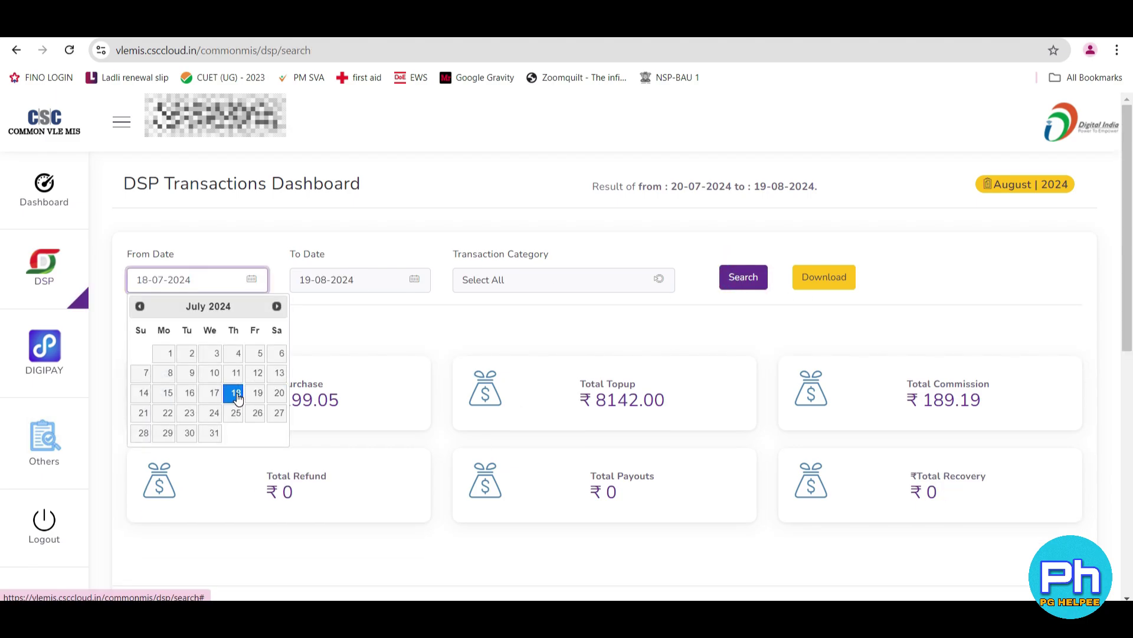
pyautogui.click(237, 392)
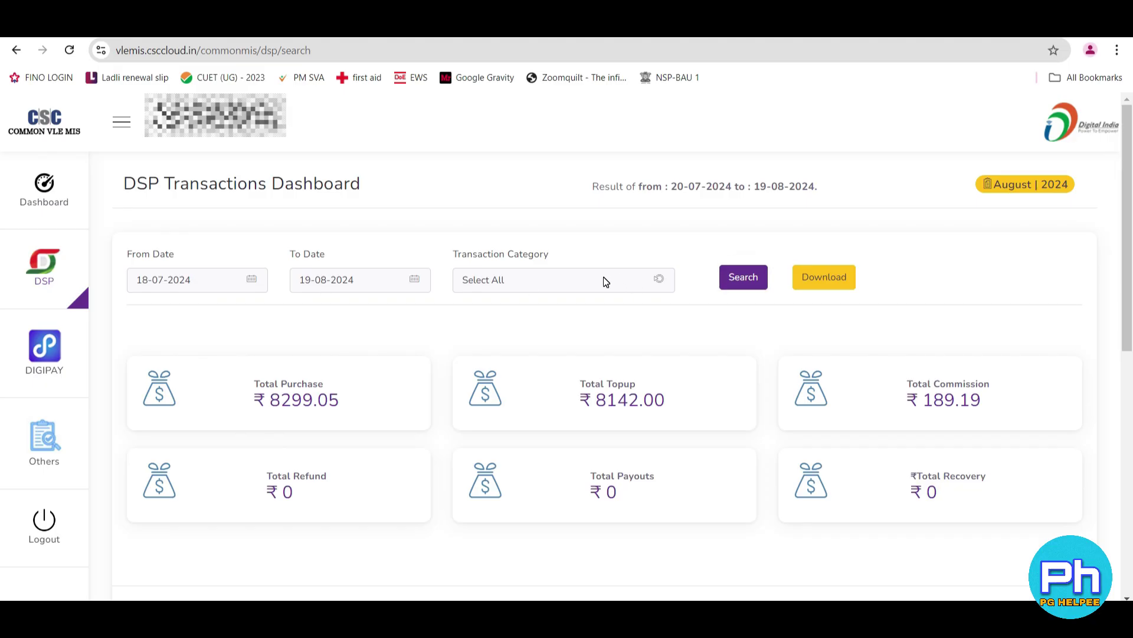
pyautogui.click(738, 282)
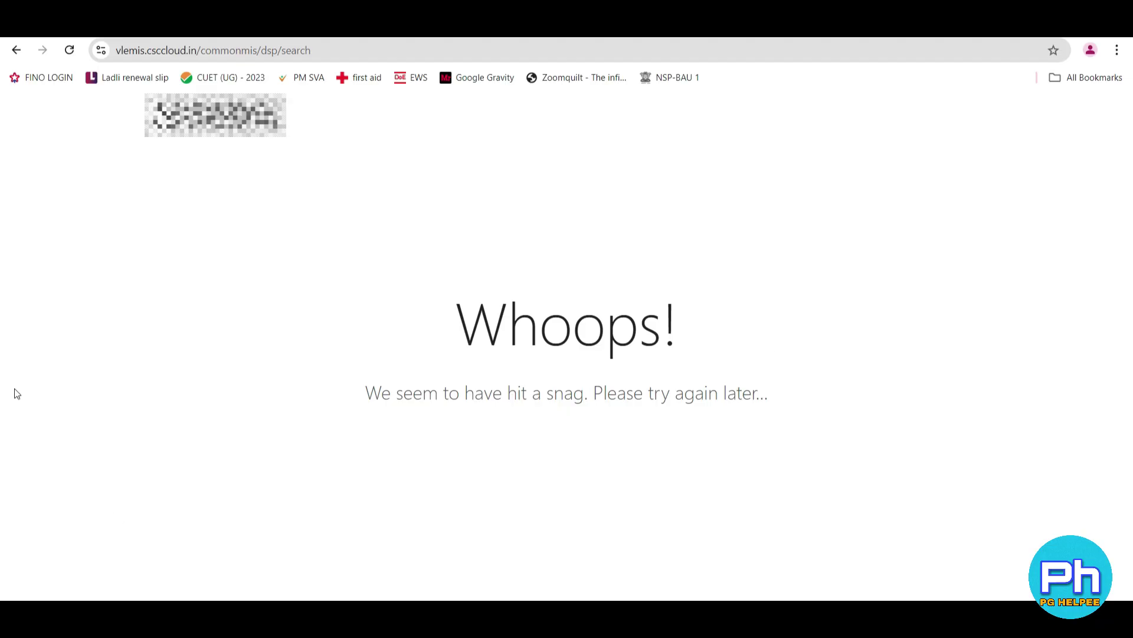
# Step: Return to the DSP Transactions Dashboard, then read and dismiss the date range alert
pyautogui.click(72, 50)
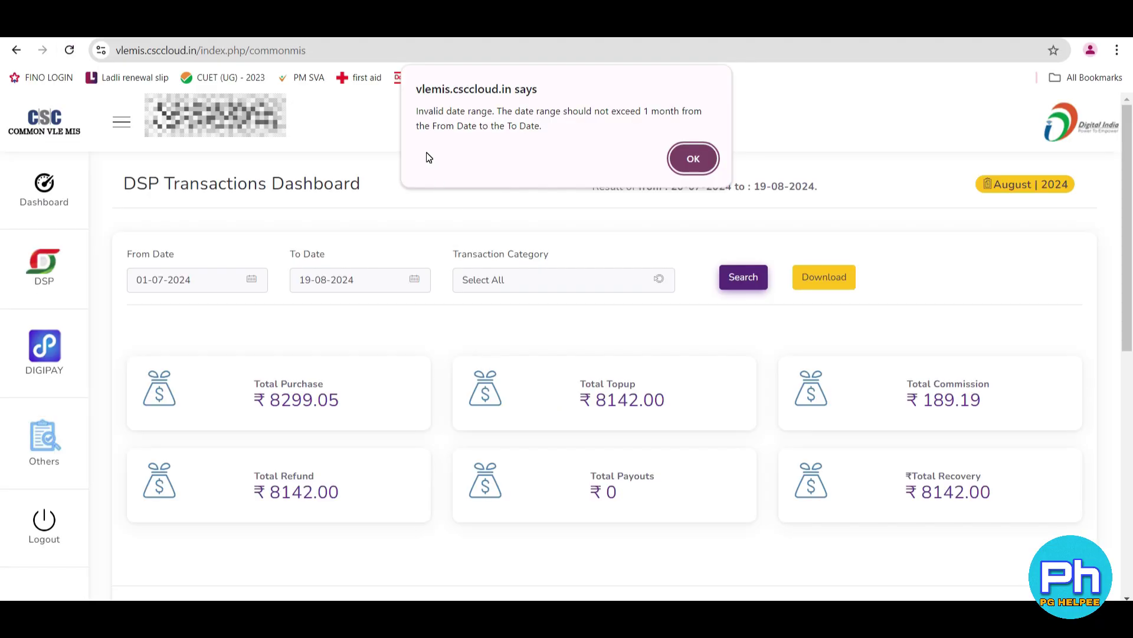
pyautogui.moveTo(418, 113); pyautogui.dragTo(619, 123)
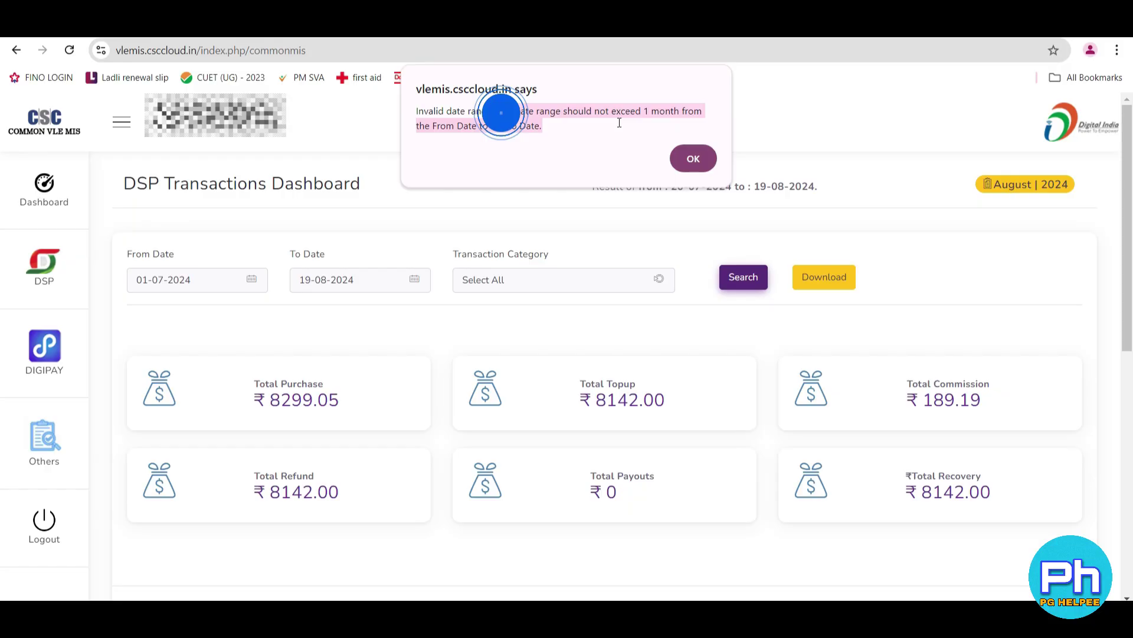
pyautogui.click(694, 158)
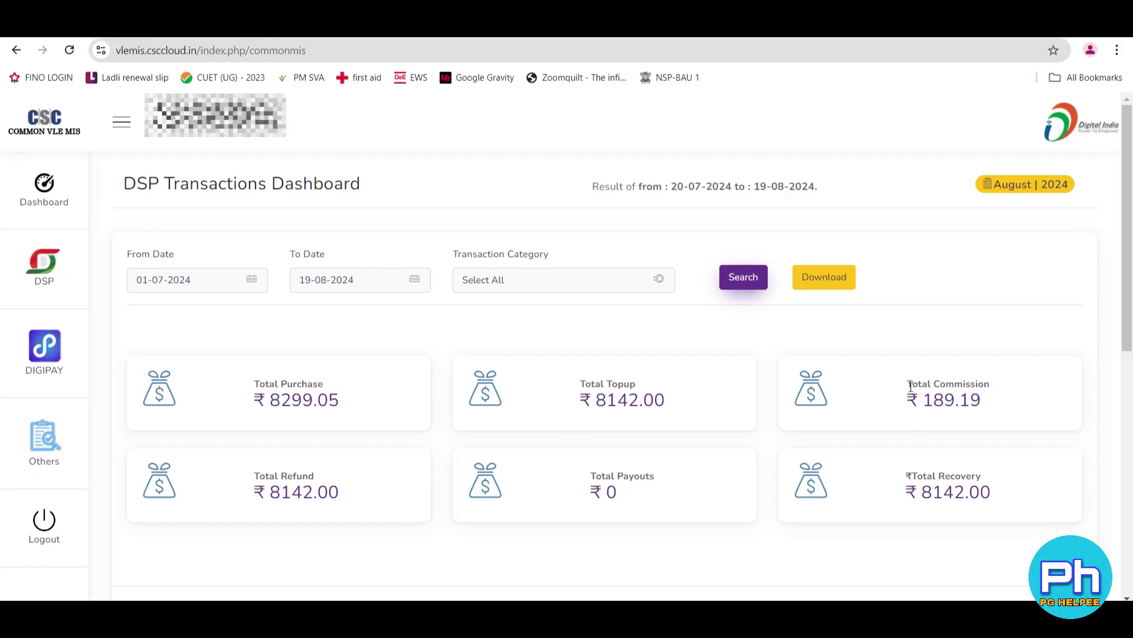
# Step: Examine the Total Commission card to check the commission earned for the selected period
pyautogui.moveTo(909, 384); pyautogui.dragTo(958, 397)
pyautogui.click(952, 354)
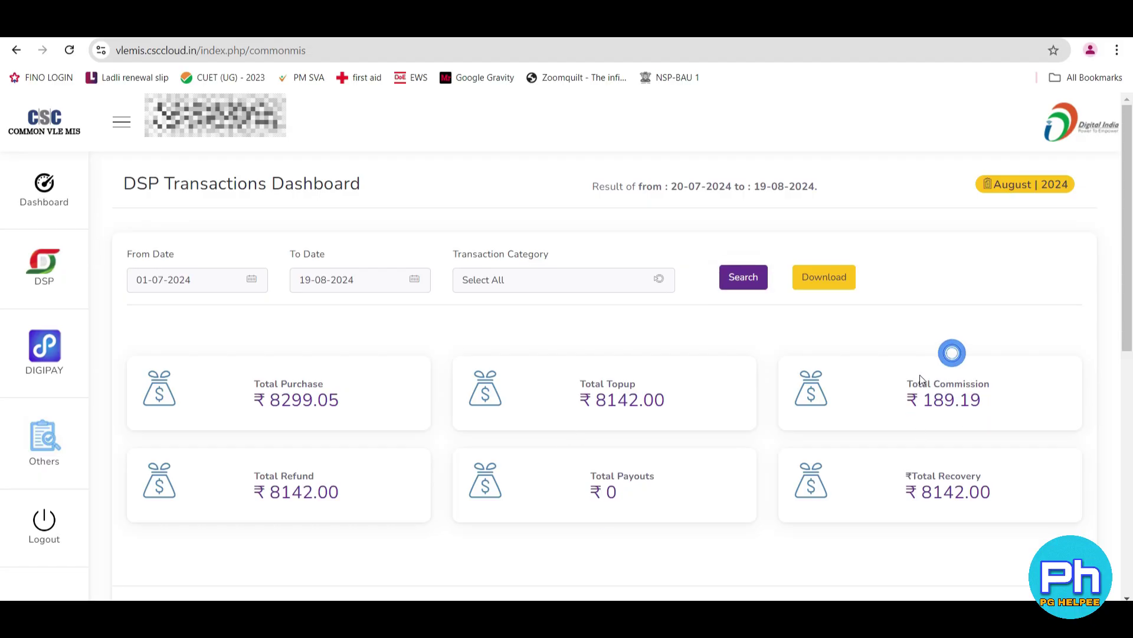
pyautogui.click(905, 385)
pyautogui.moveTo(907, 390); pyautogui.dragTo(1007, 410)
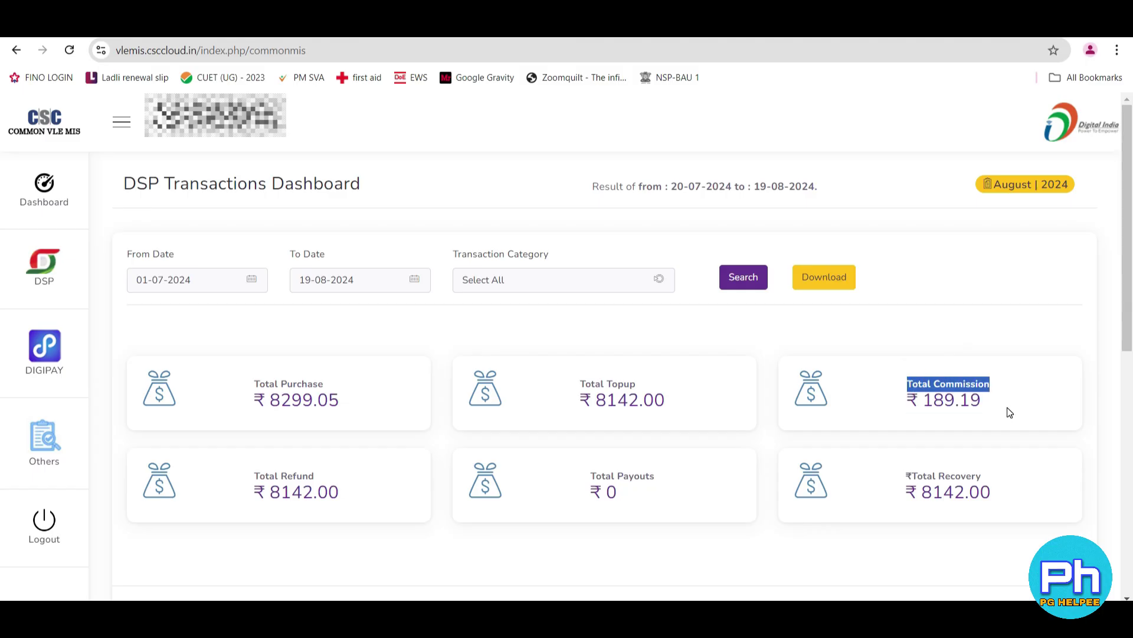
pyautogui.moveTo(909, 385); pyautogui.dragTo(994, 417)
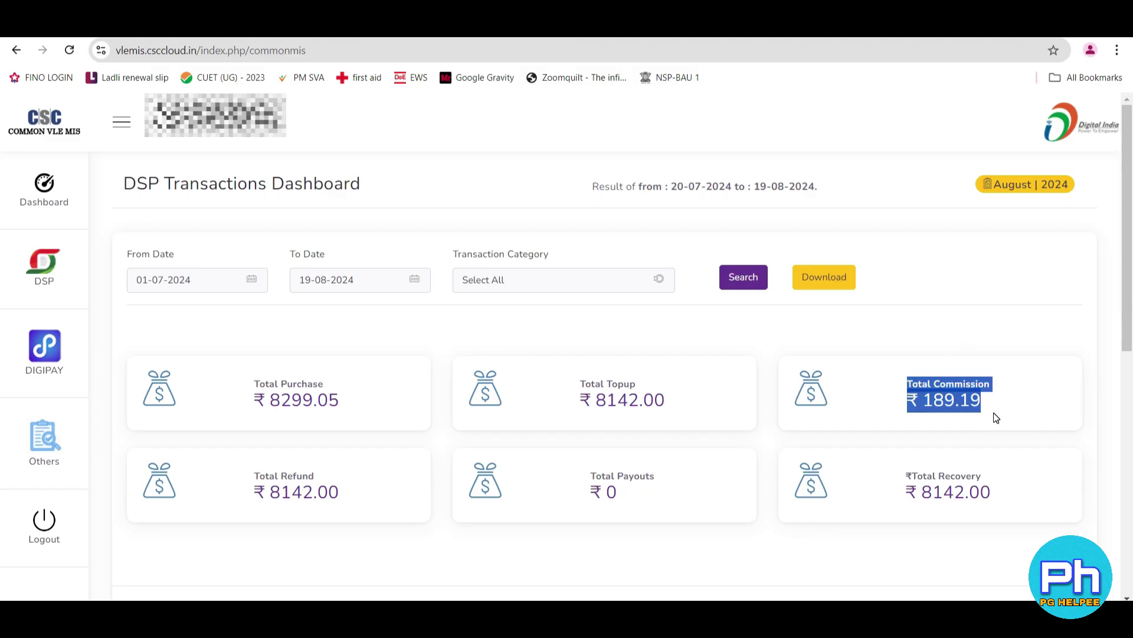
pyautogui.moveTo(906, 383); pyautogui.dragTo(985, 405)
pyautogui.click(931, 309)
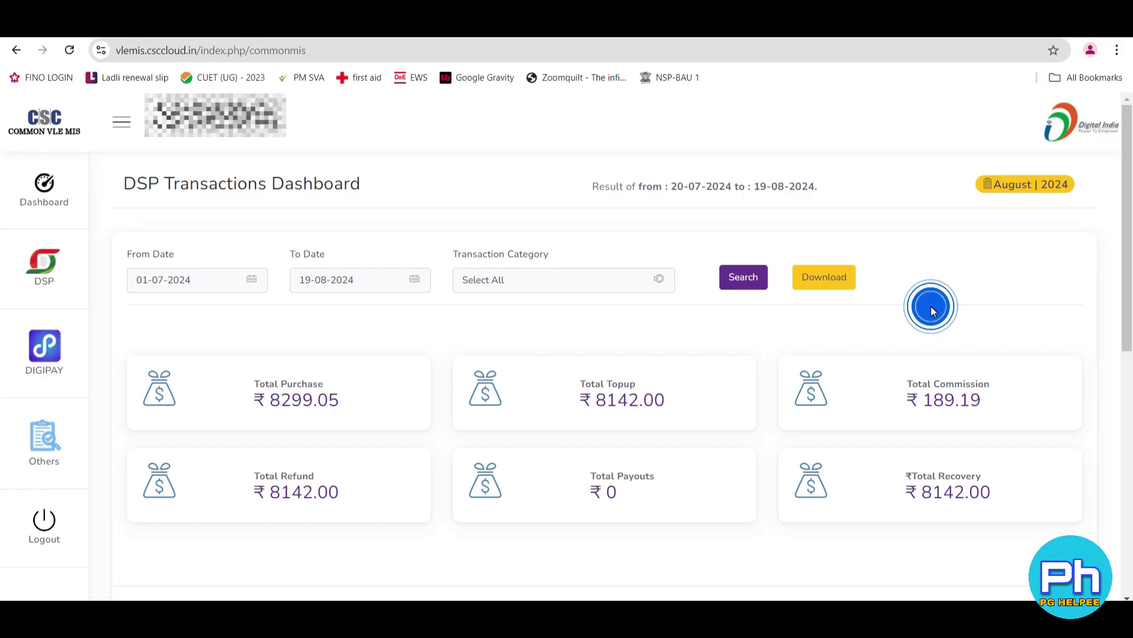
pyautogui.click(909, 383)
pyautogui.moveTo(909, 384); pyautogui.dragTo(990, 407)
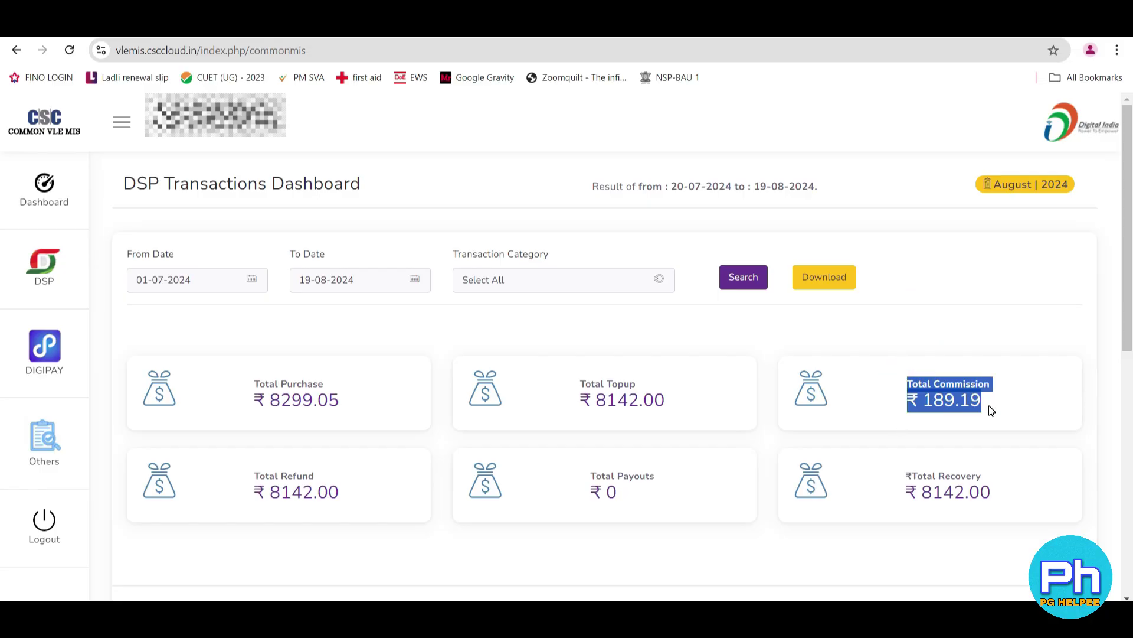
# Step: Download the DSP transactions for 01-08-2024 to 15-08-2024 across all categories and open the downloaded dsp_2024-08-01 file in Excel
pyautogui.click(926, 339)
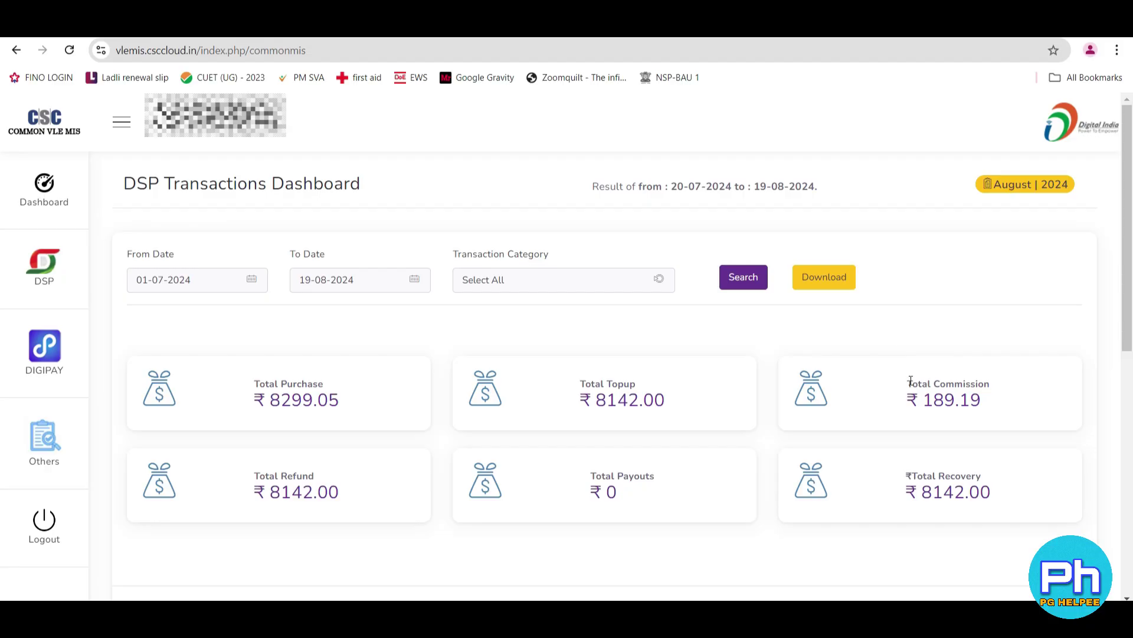
pyautogui.moveTo(909, 382); pyautogui.dragTo(983, 399)
pyautogui.click(938, 353)
pyautogui.click(839, 281)
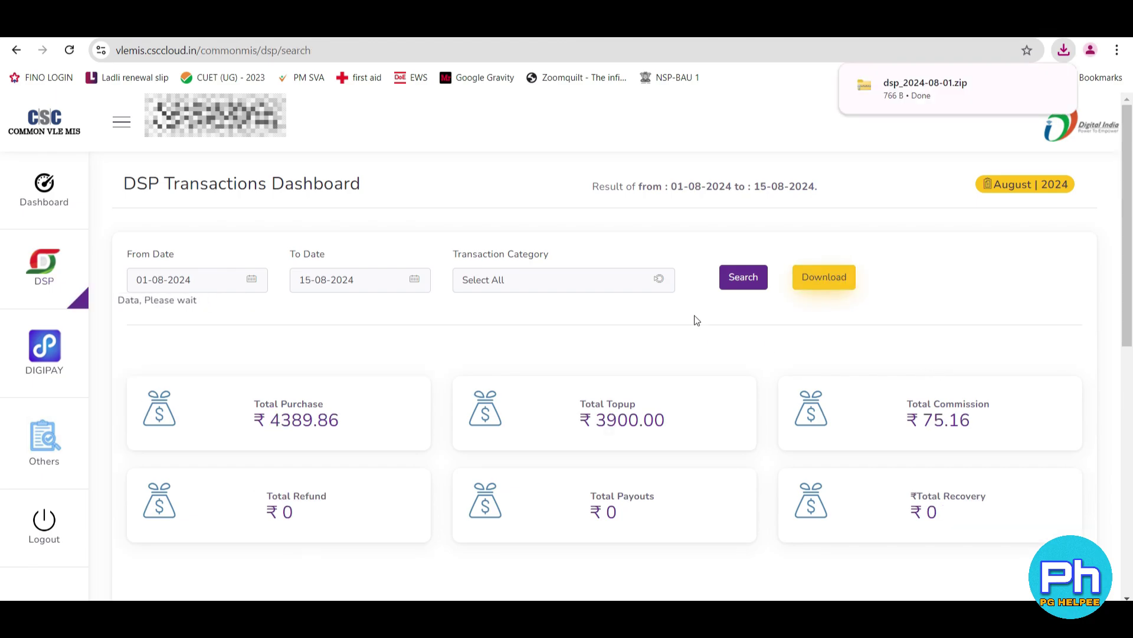
pyautogui.click(822, 307)
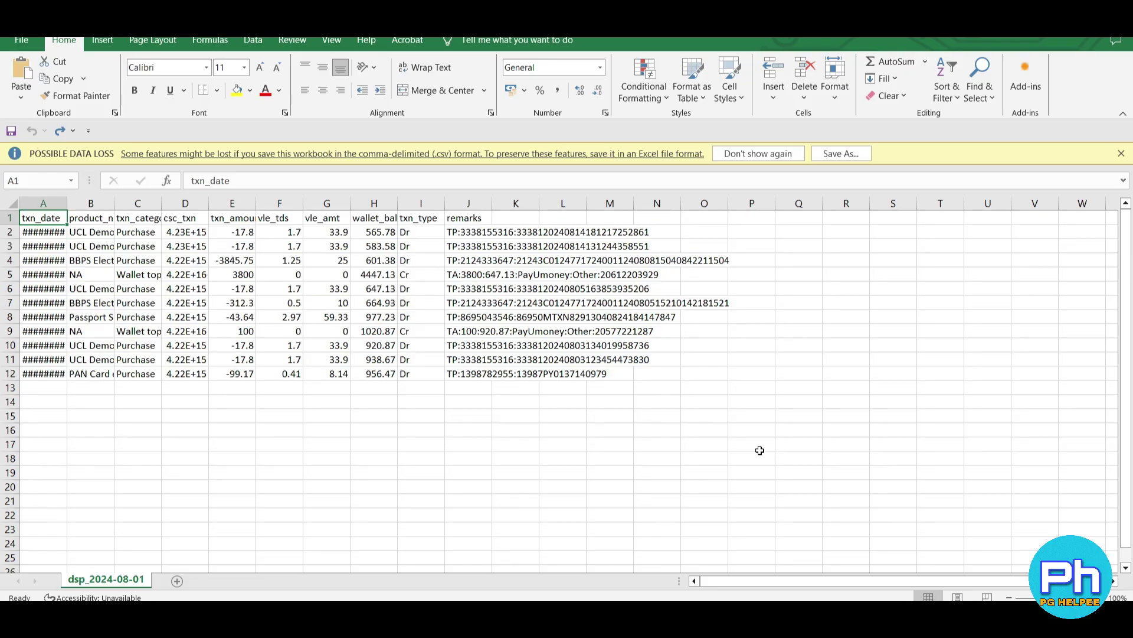
# Step: Fit the widths of the transaction date, product name and transaction category columns to their contents
pyautogui.write('0')
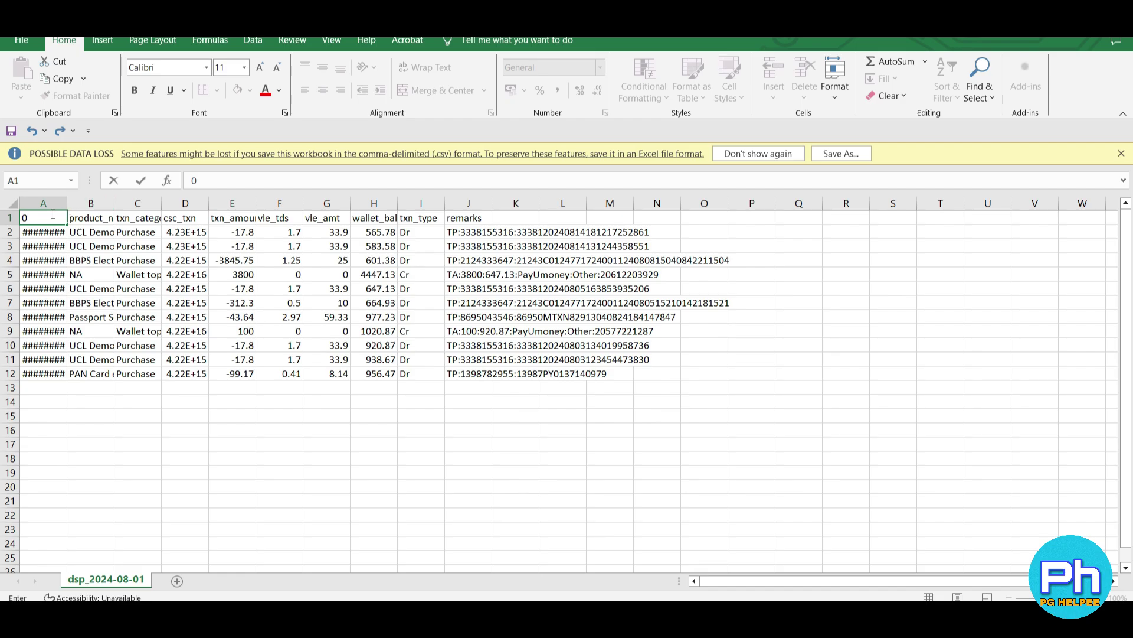
pyautogui.press('BackSpace')
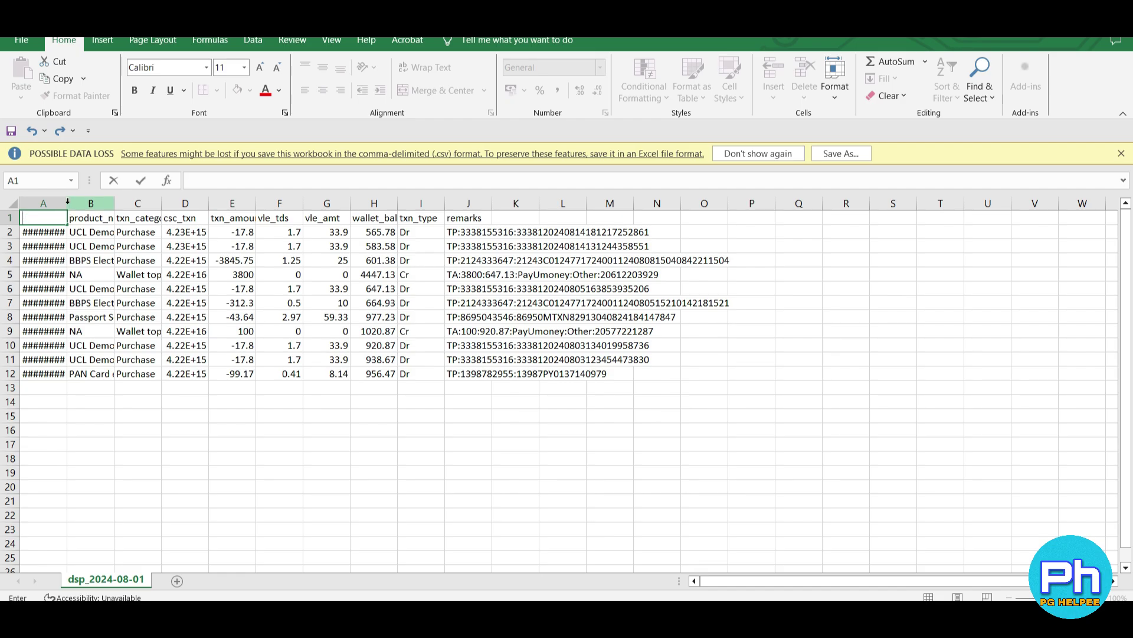
pyautogui.click(58, 203)
pyautogui.doubleClick(67, 203)
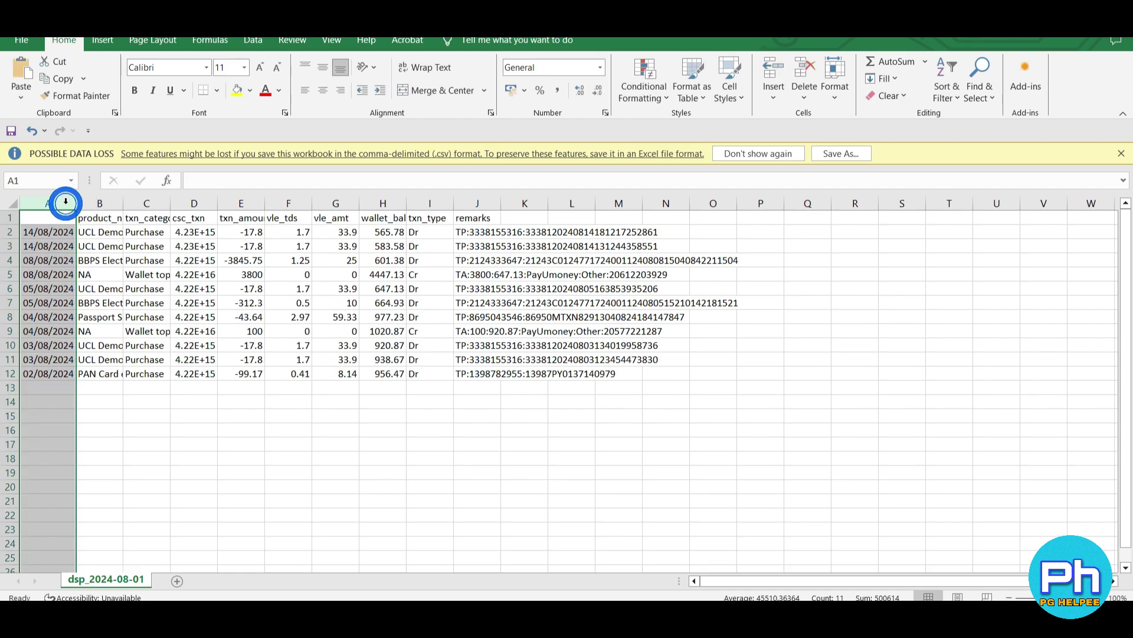
pyautogui.doubleClick(122, 203)
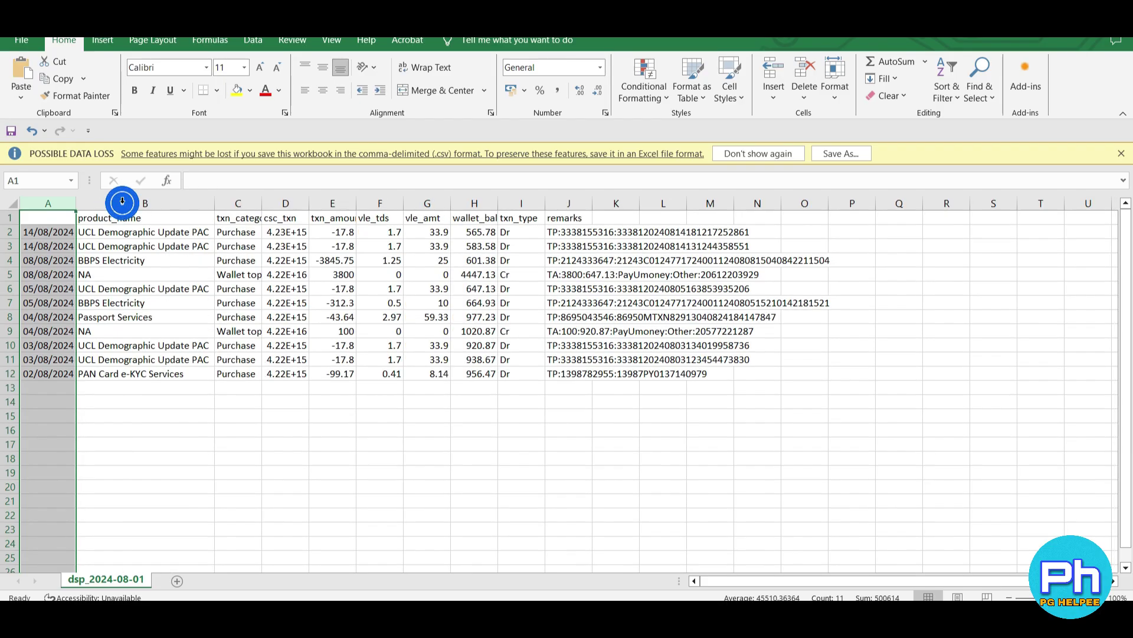
pyautogui.doubleClick(261, 203)
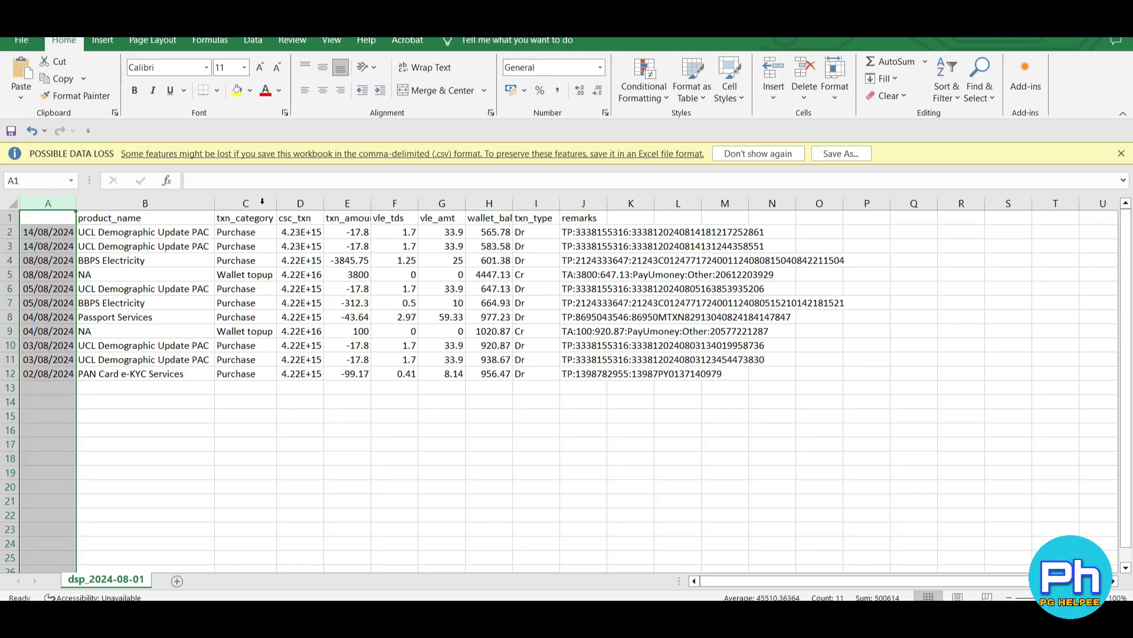
# Step: Undo the column width changes and the edit to cell A1
pyautogui.hotkey('ctrl', 'z')
pyautogui.hotkey('ctrl', 'z')
pyautogui.hotkey('ctrl', 'z')
pyautogui.hotkey('ctrl', 'z')
pyautogui.click(642, 325)
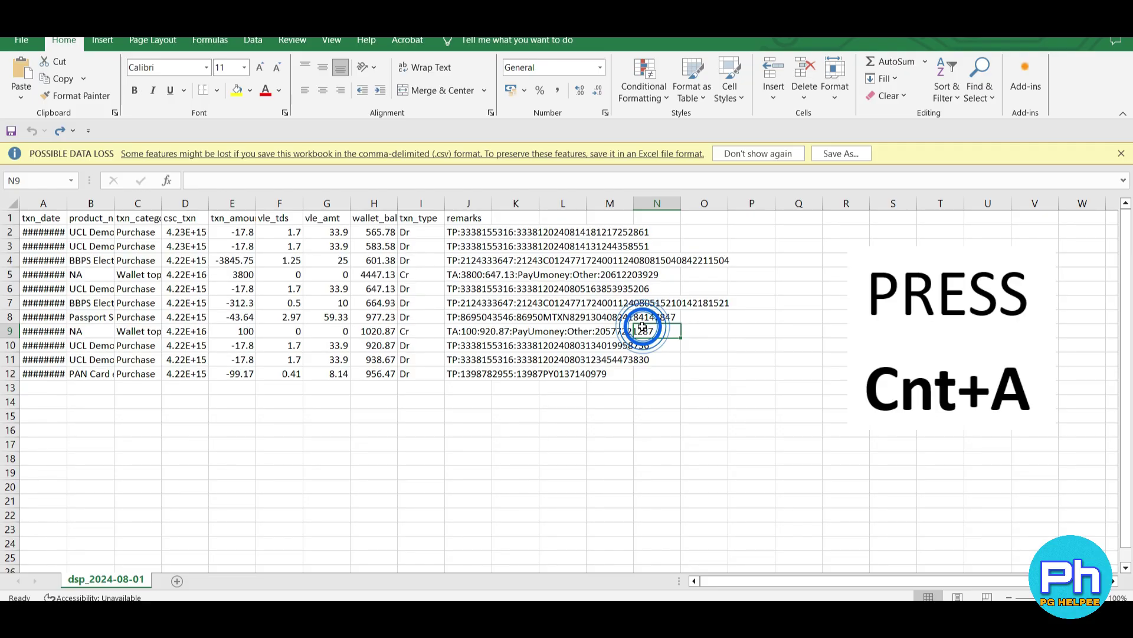
# Step: Select the whole worksheet and AutoFit its row heights
pyautogui.hotkey('ctrl', 'a')
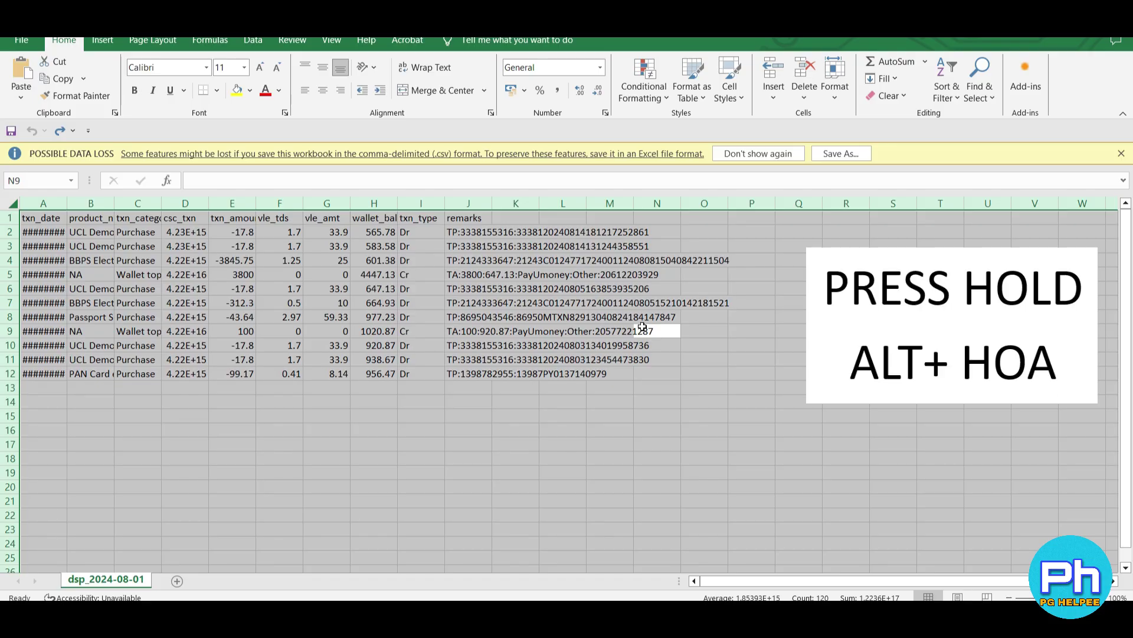
pyautogui.press('alt')
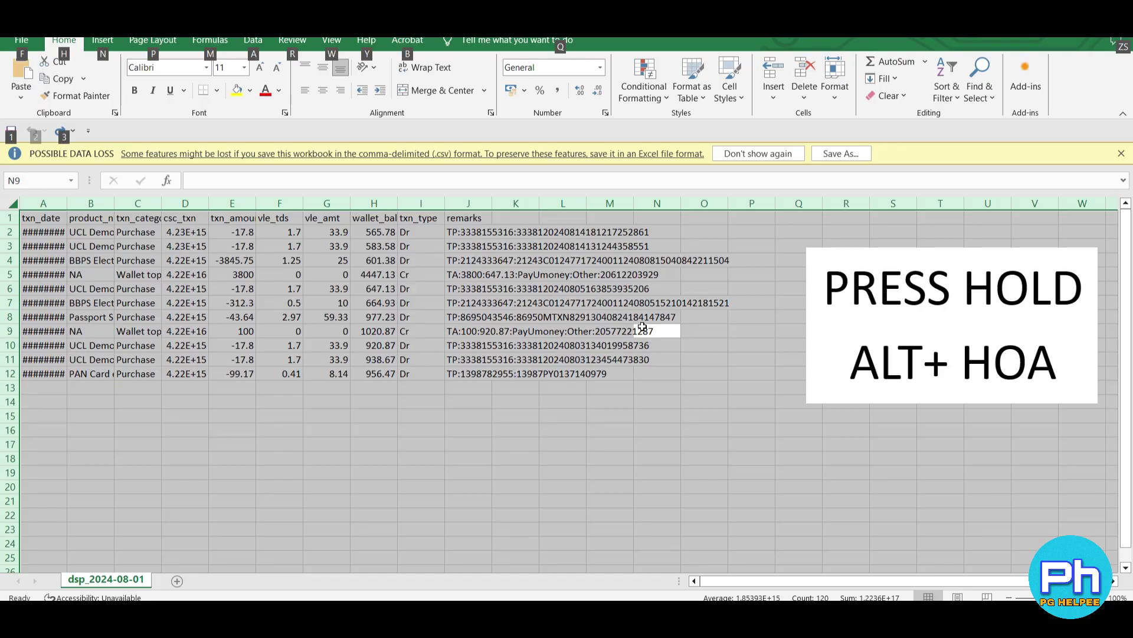
pyautogui.press('h')
pyautogui.press('o')
pyautogui.press('a')
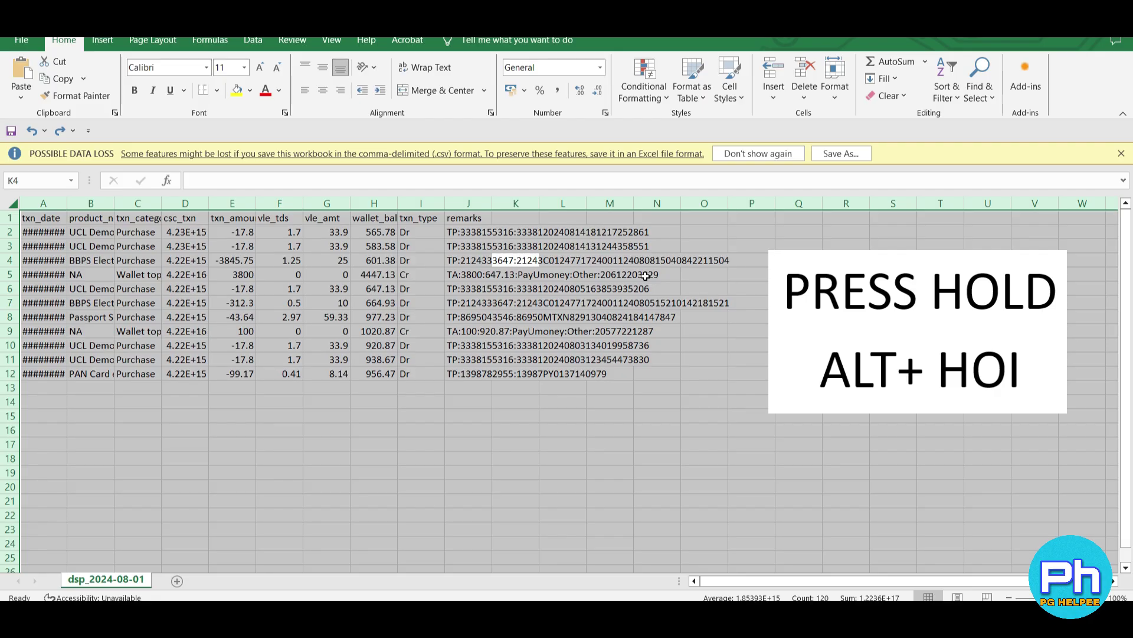
# Step: AutoFit the widths of all worksheet columns to their contents and deselect the sheet
pyautogui.hotkey('alt', 'h')
pyautogui.press('o')
pyautogui.press('i')
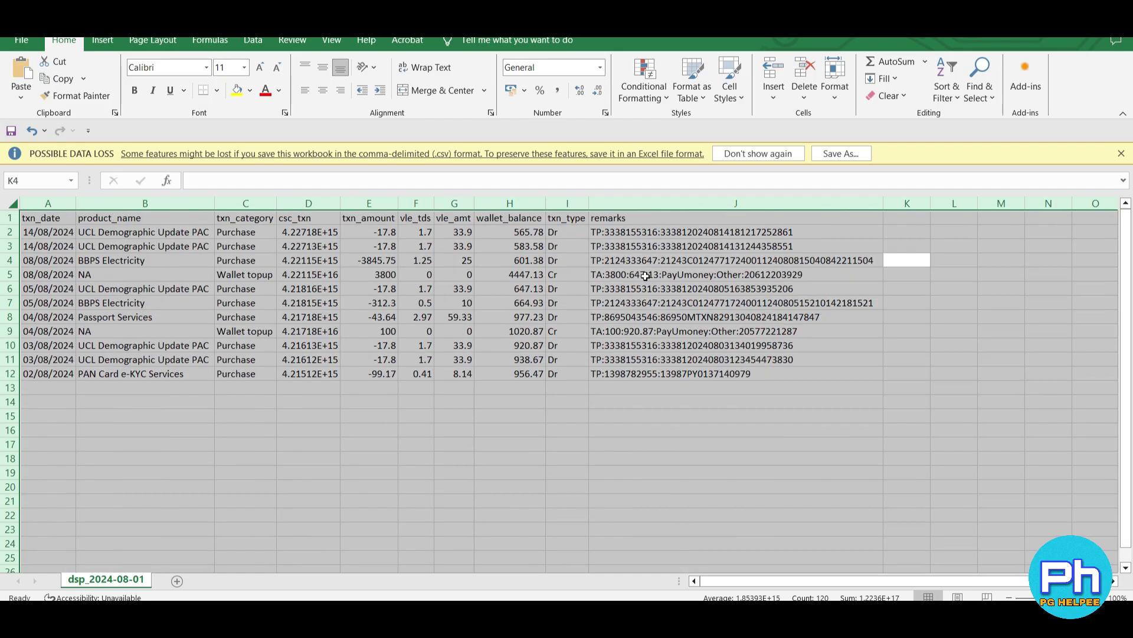
pyautogui.click(645, 276)
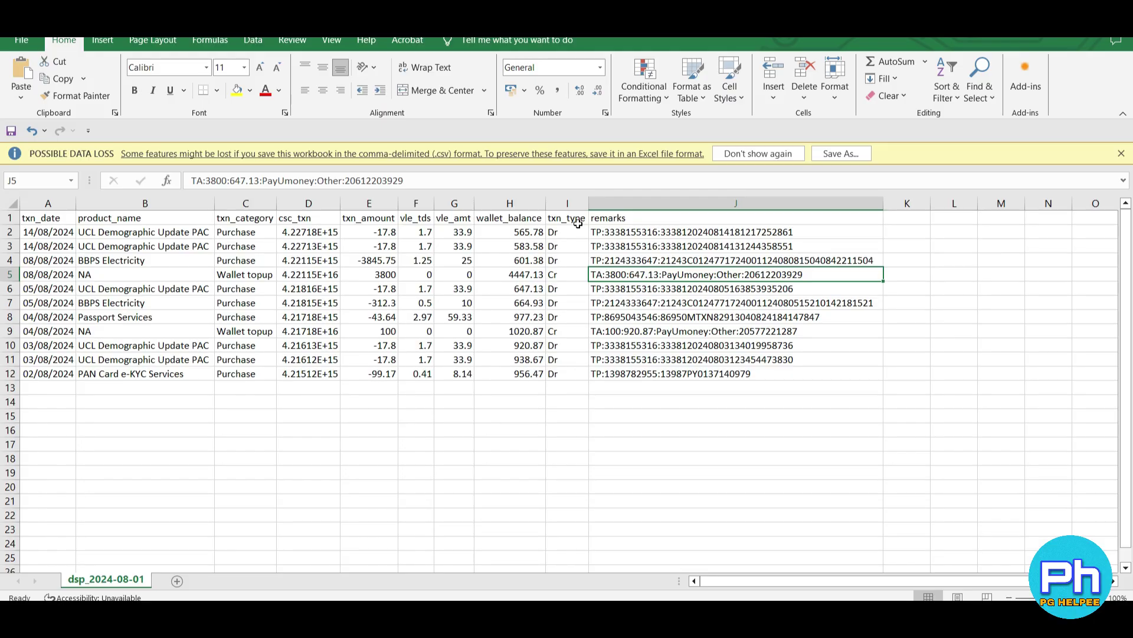
# Step: Undo the AutoFit of the columns and redo it
pyautogui.click(589, 195)
pyautogui.click(588, 200)
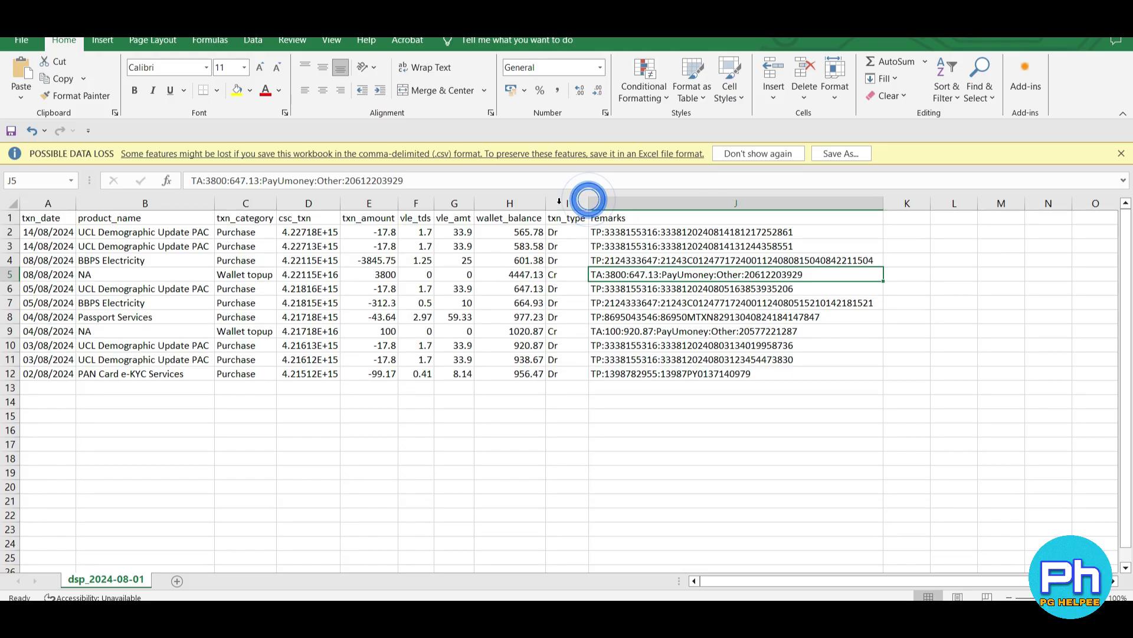
pyautogui.click(544, 202)
pyautogui.click(544, 202)
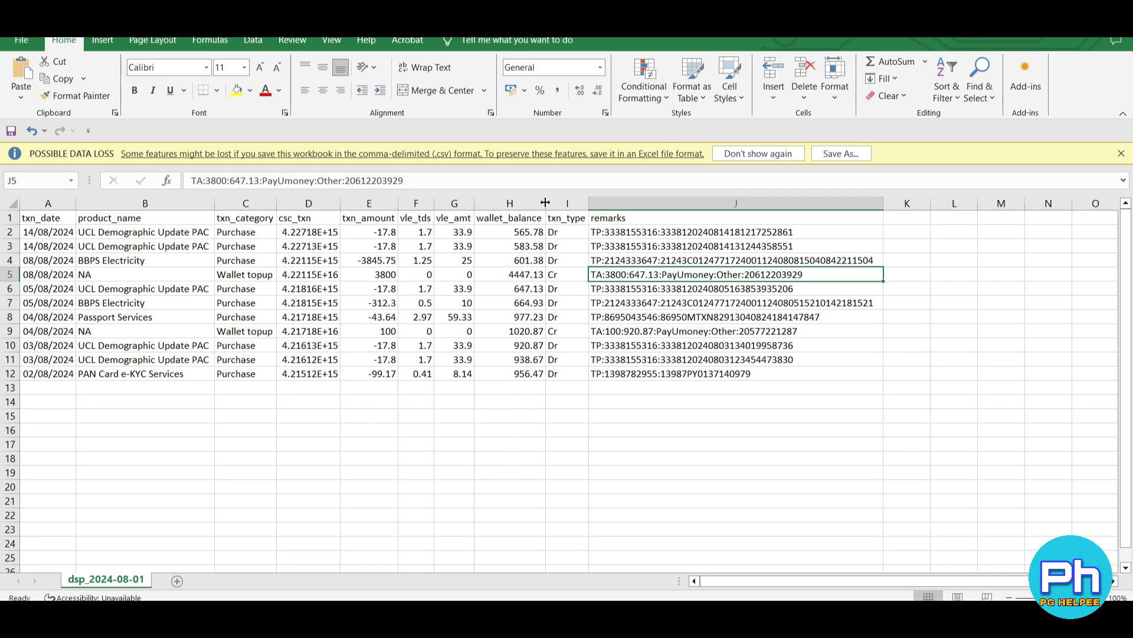
pyautogui.hotkey('ctrl', 'z')
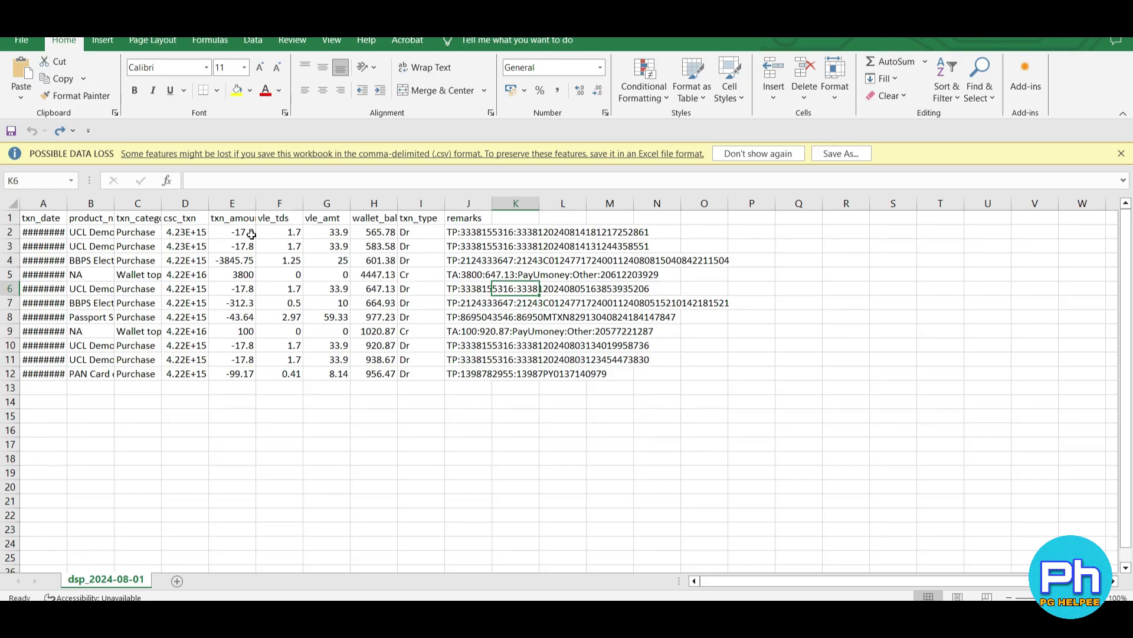
pyautogui.hotkey('ctrl', 'y')
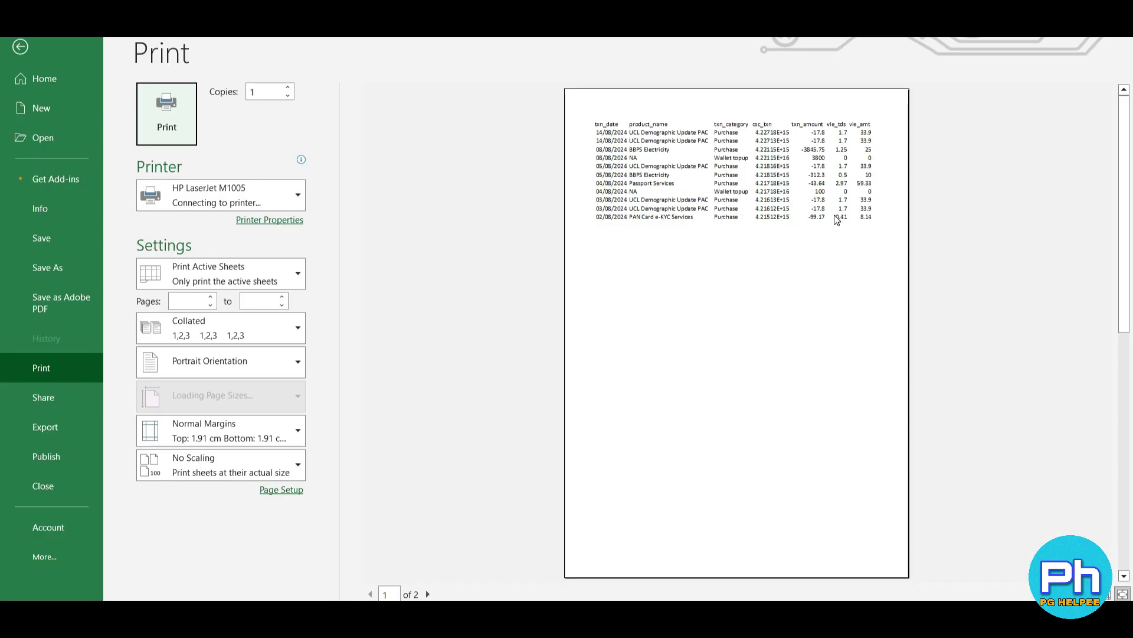
# Step: Examine both pages of the print preview to see how the table's columns are split, and return to the worksheet
pyautogui.scroll(-1, 809, 187)
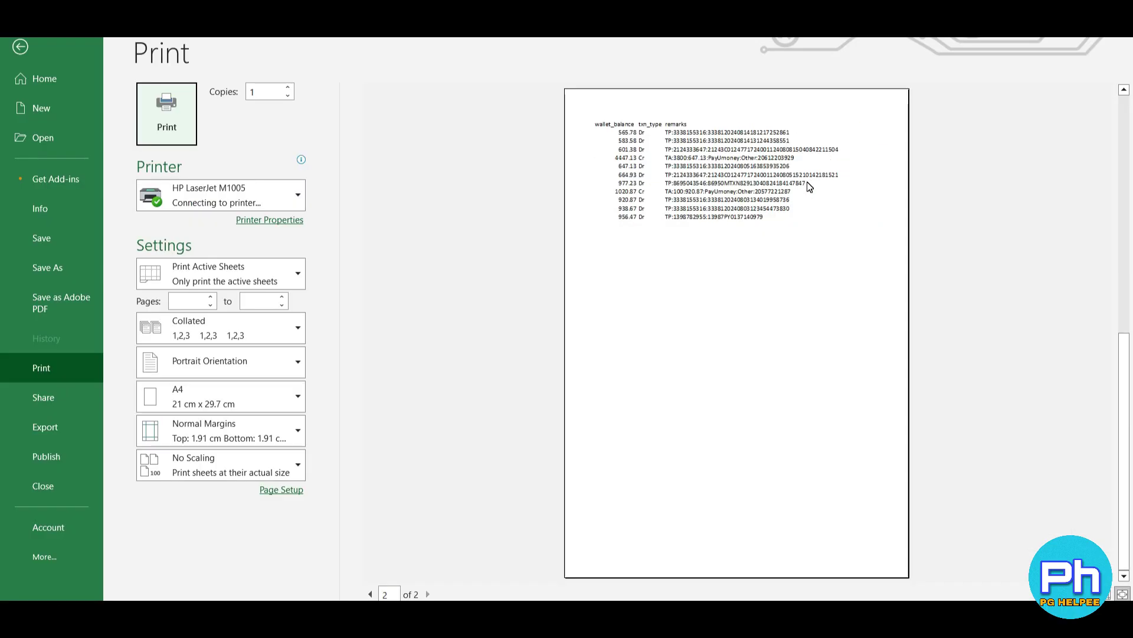
pyautogui.scroll(1, 808, 186)
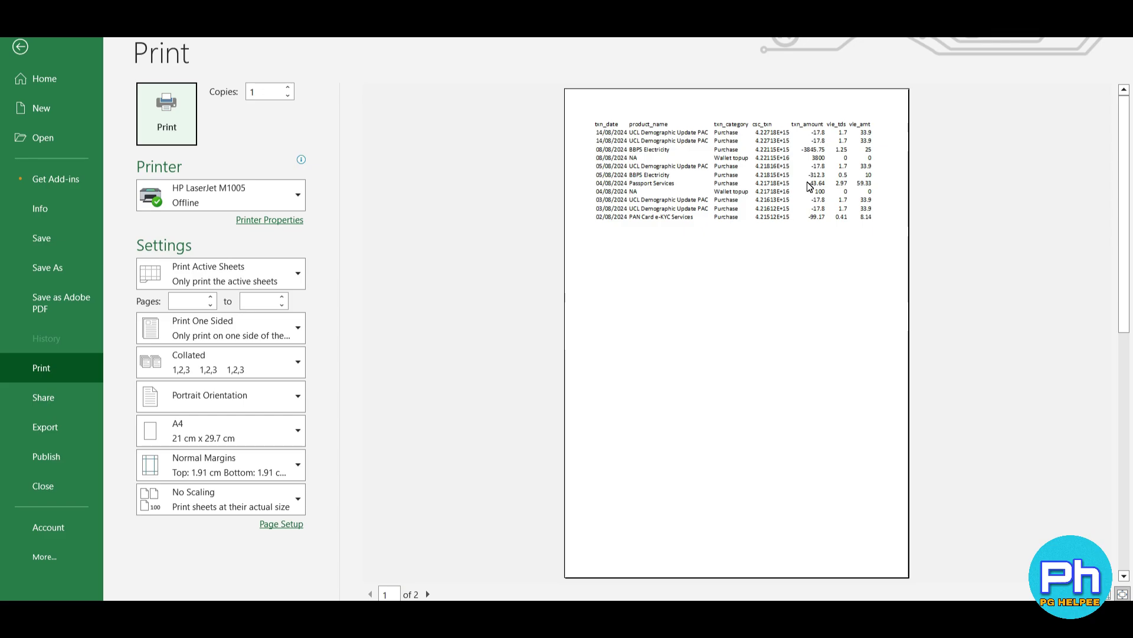
pyautogui.scroll(-1, 808, 184)
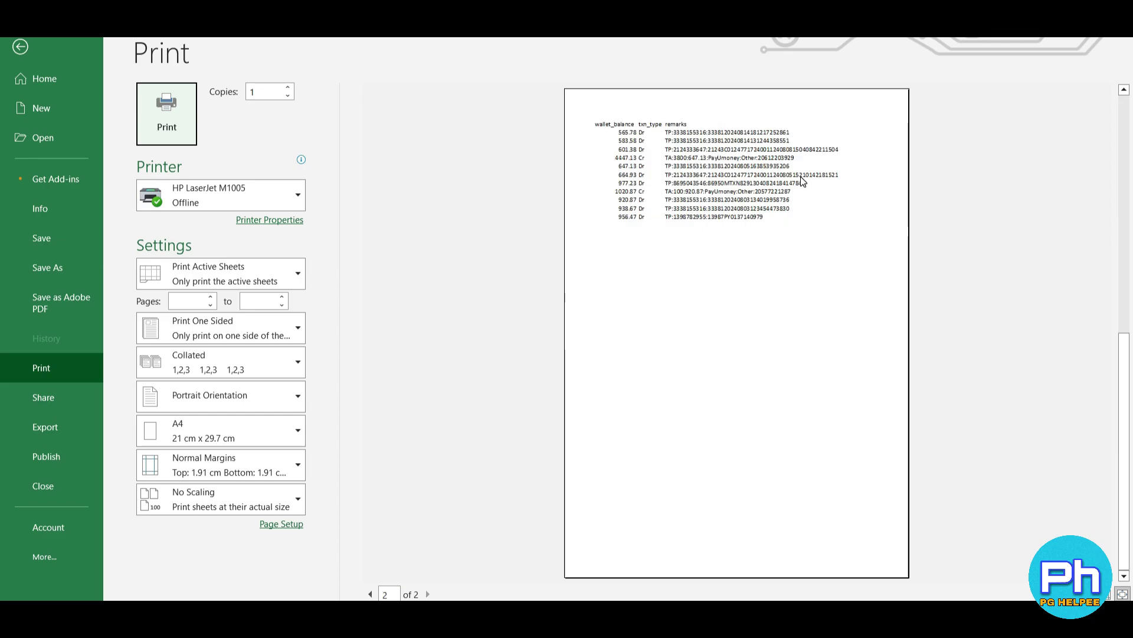
pyautogui.scroll(1, 803, 181)
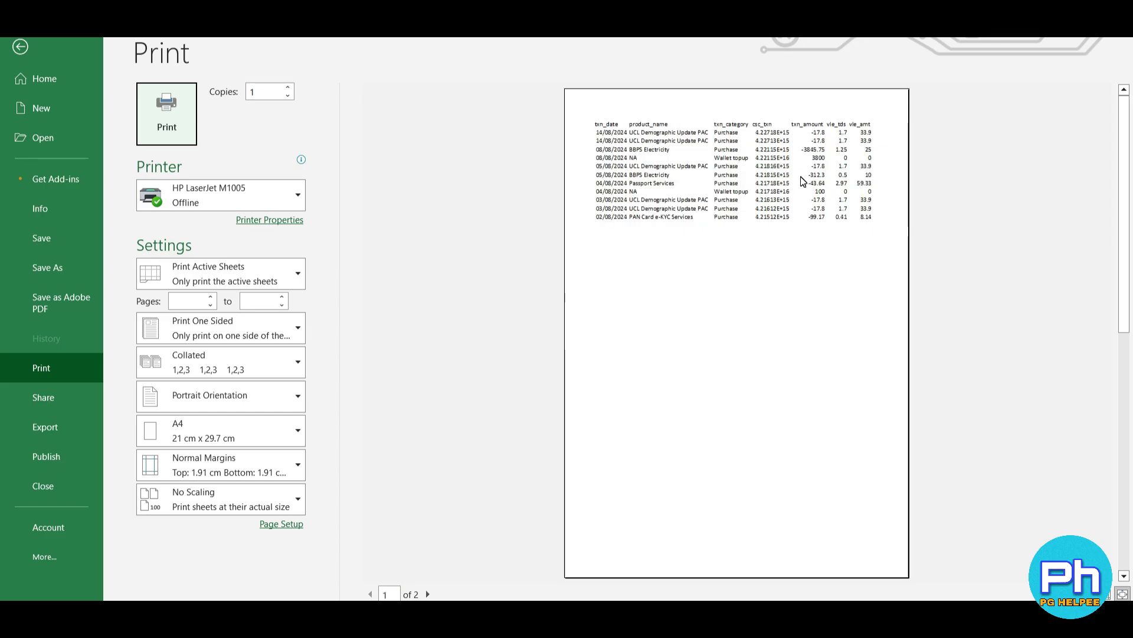
pyautogui.click(80, 490)
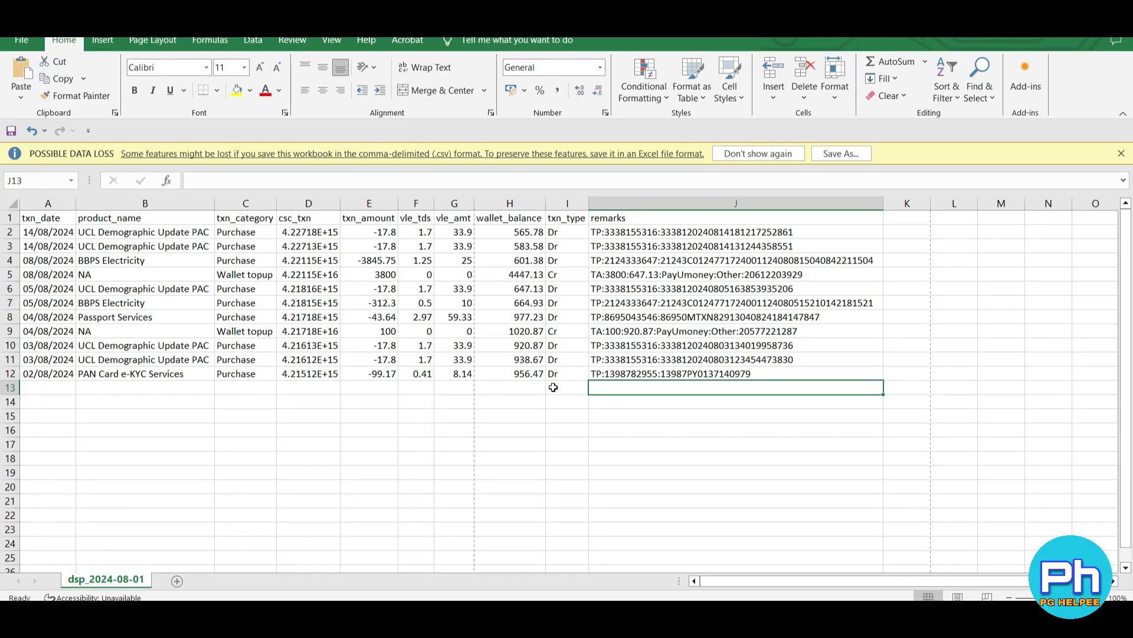
# Step: Capture a screenshot of the complete transaction table, from txn_date to remarks, and copy it
pyautogui.press('super+shift+s')
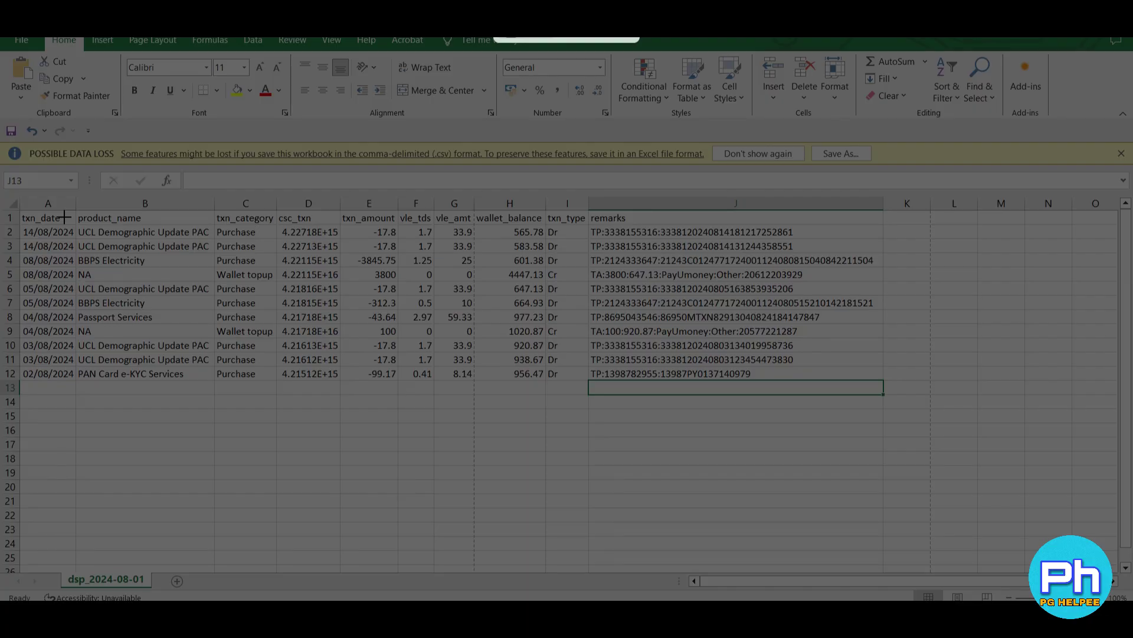
pyautogui.moveTo(19, 208); pyautogui.dragTo(884, 395)
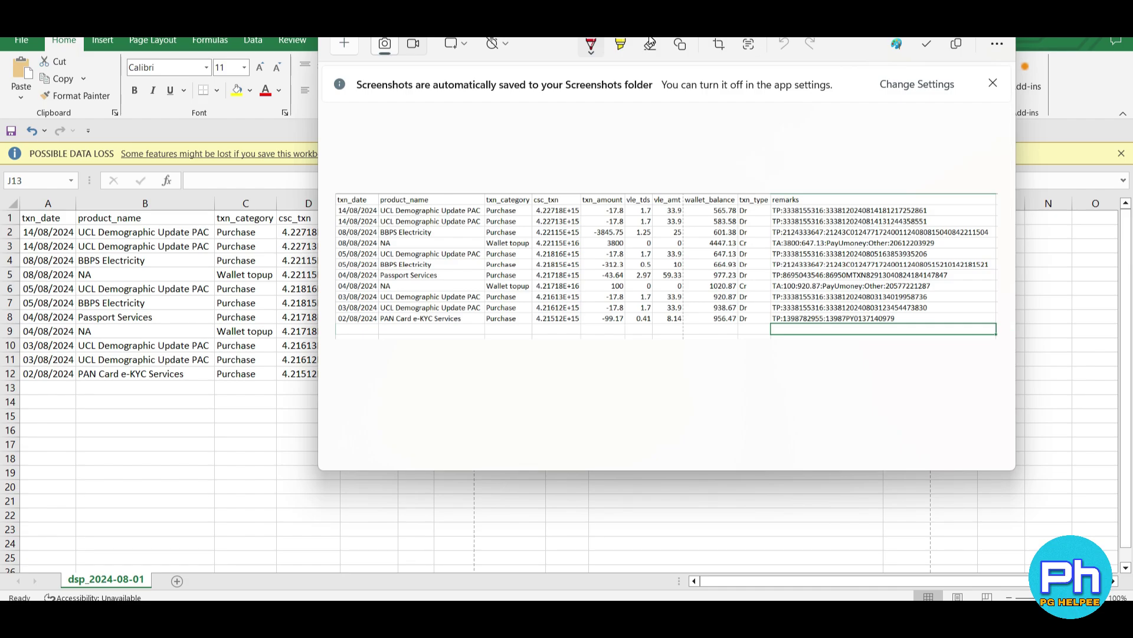
pyautogui.click(959, 50)
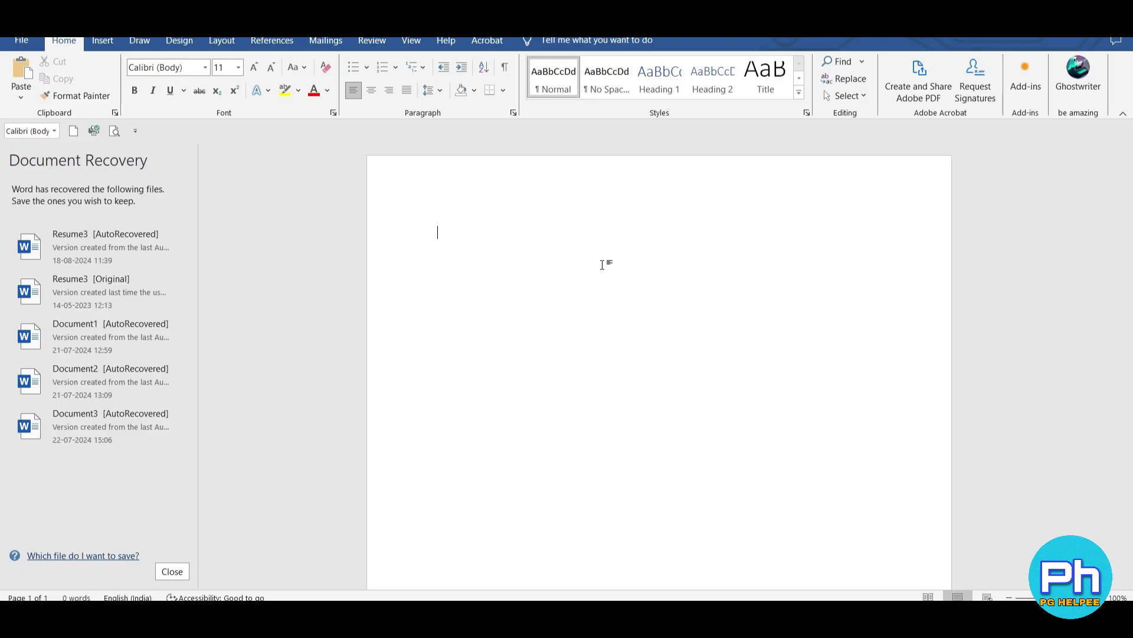
# Step: Paste the table screenshot into a blank Word document and set its text wrapping to Square
pyautogui.hotkey('ctrl', 'v')
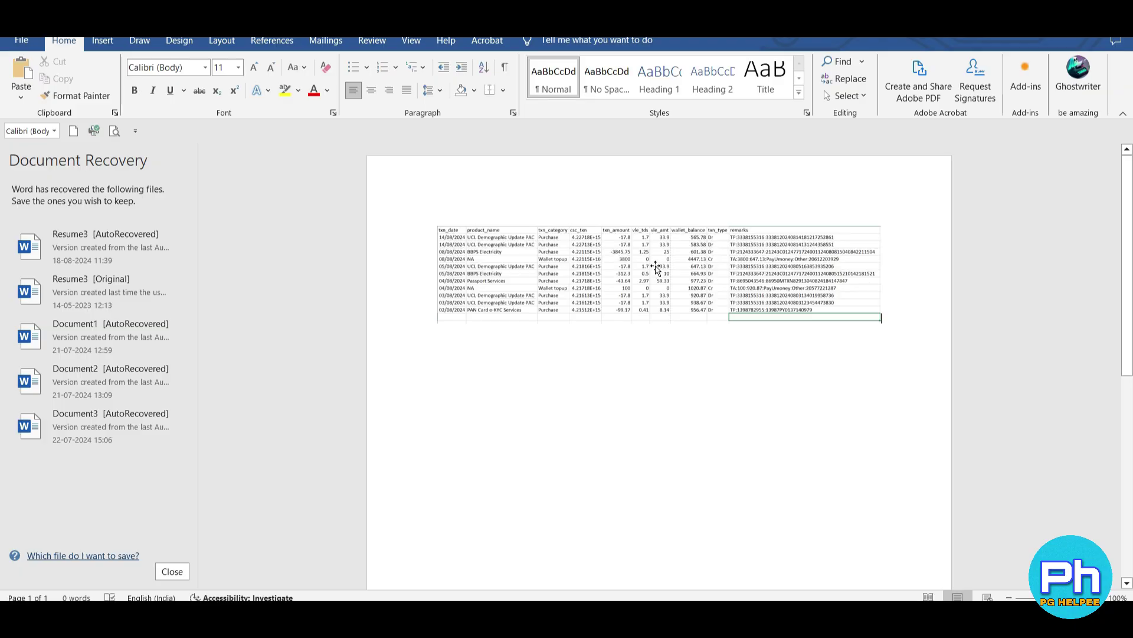
pyautogui.click(690, 264)
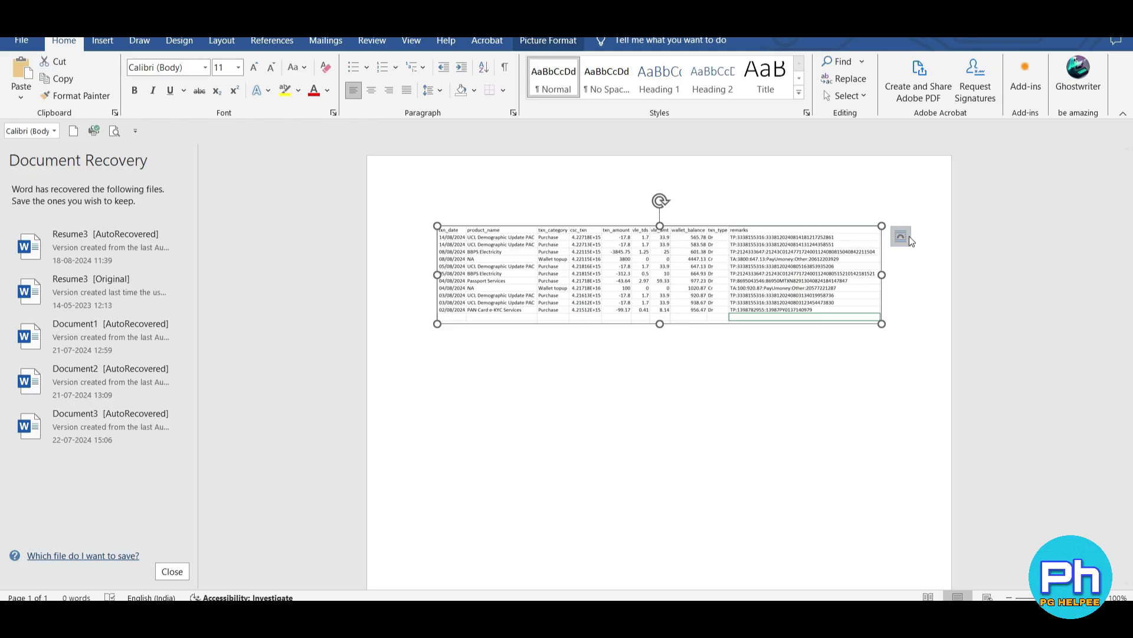
pyautogui.click(907, 239)
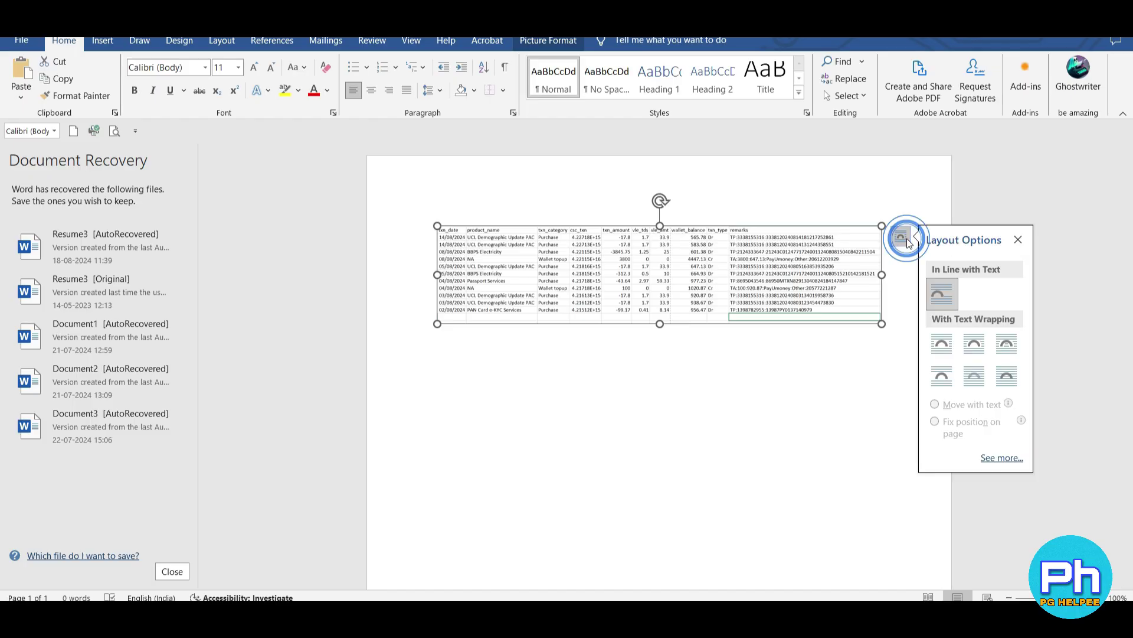
pyautogui.click(974, 374)
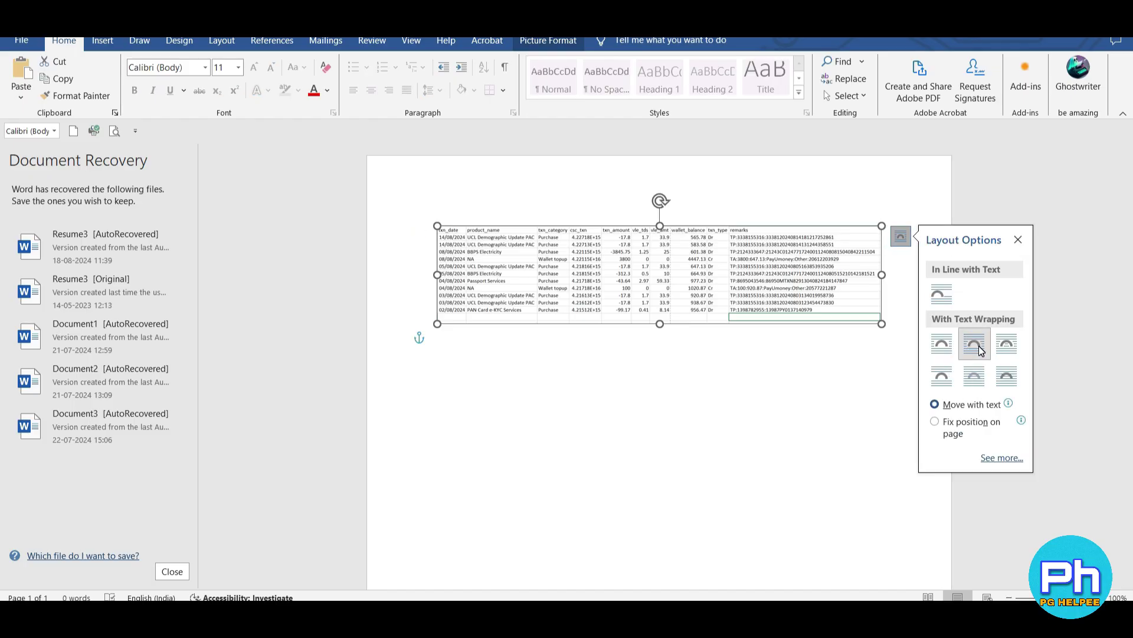
pyautogui.click(942, 344)
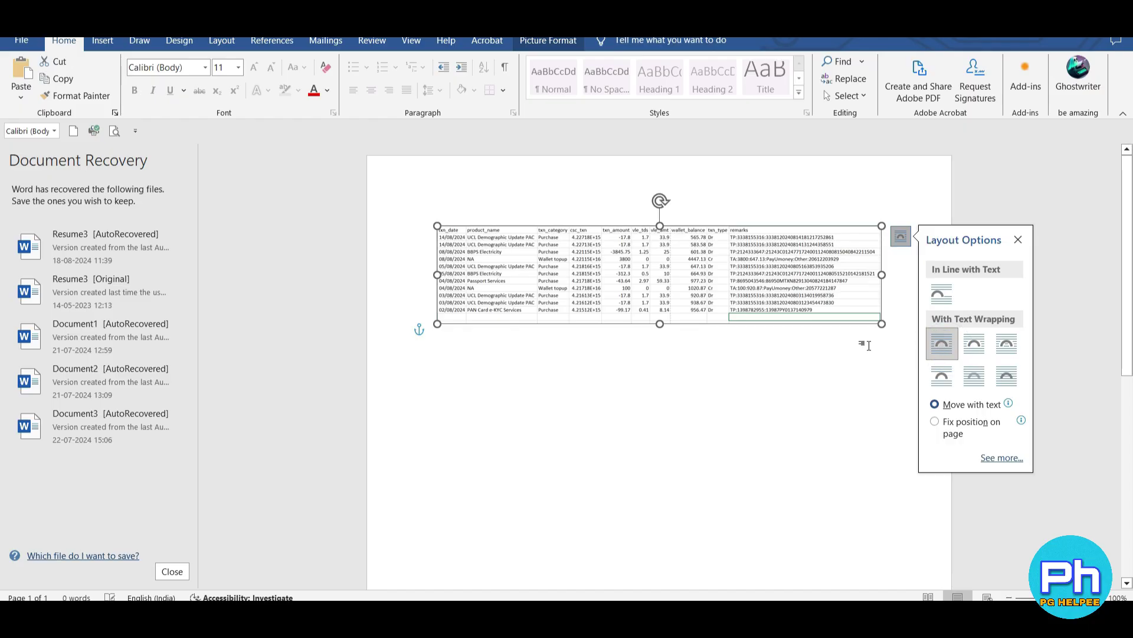
# Step: Enlarge the pasted table picture to nearly the page width, stretch it taller and centre it near the top of the page
pyautogui.moveTo(941, 251); pyautogui.dragTo(910, 258)
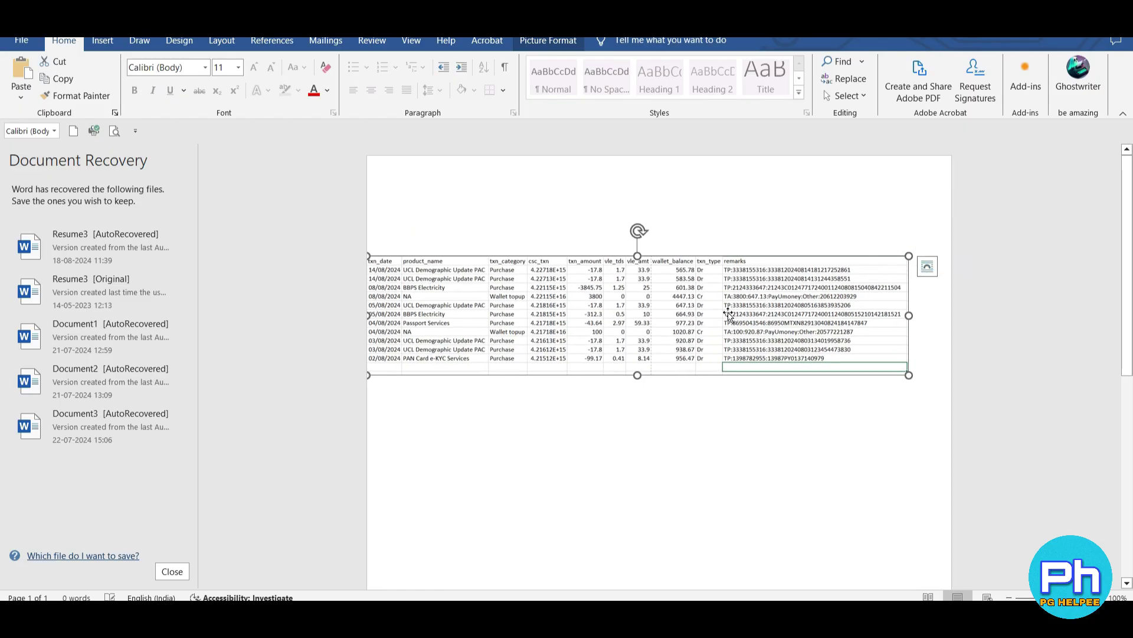
pyautogui.moveTo(727, 310); pyautogui.dragTo(750, 278)
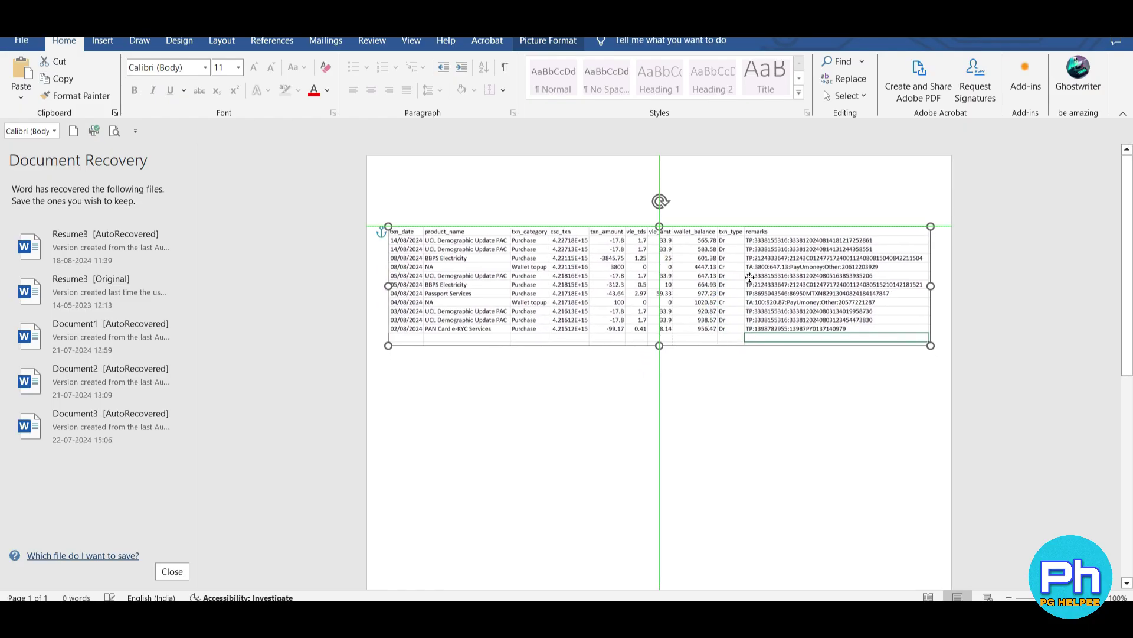
pyautogui.moveTo(660, 345); pyautogui.dragTo(663, 370)
pyautogui.moveTo(667, 296); pyautogui.dragTo(669, 262)
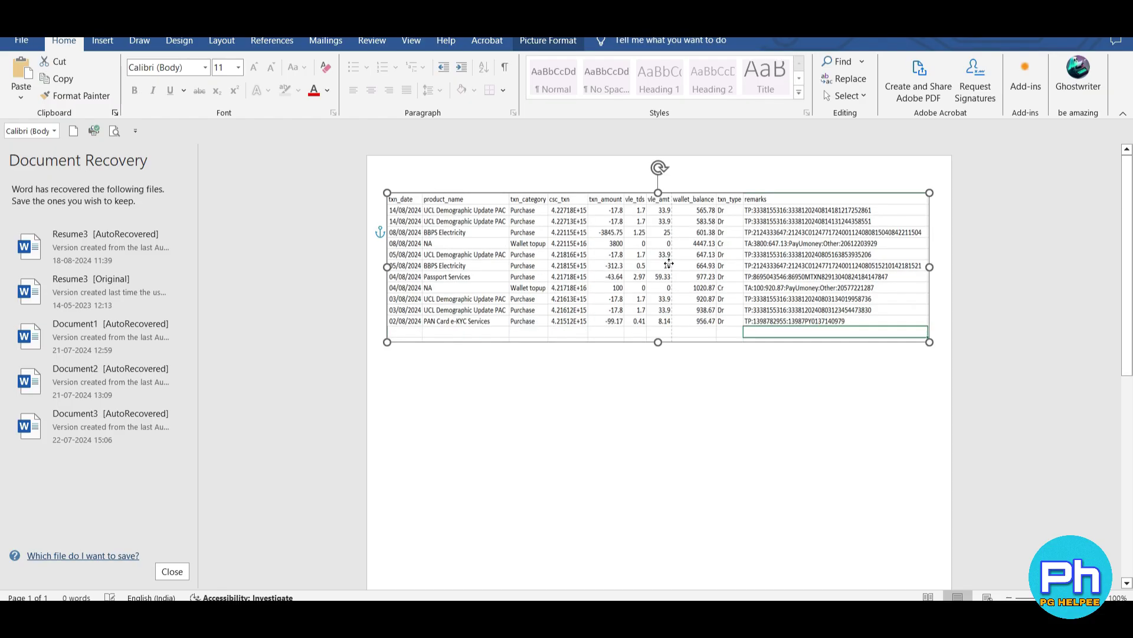
pyautogui.click(700, 349)
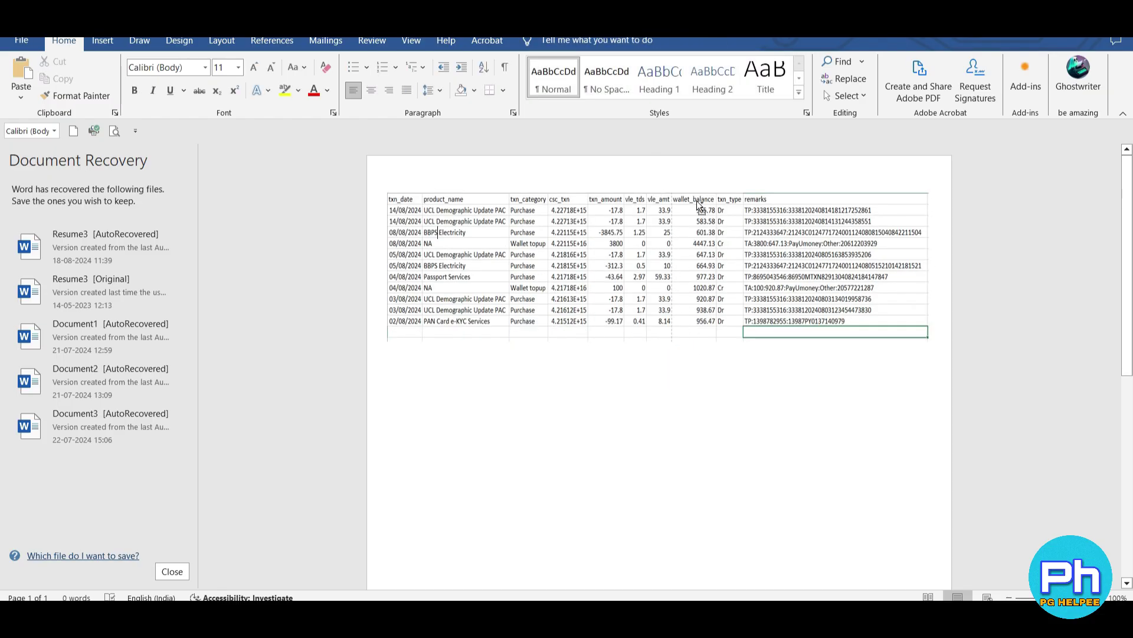
# Step: Preview the Word document's print layout, return to the page without closing the file, and inspect the table picture's legibility up close
pyautogui.hotkey('ctrl', 'p')
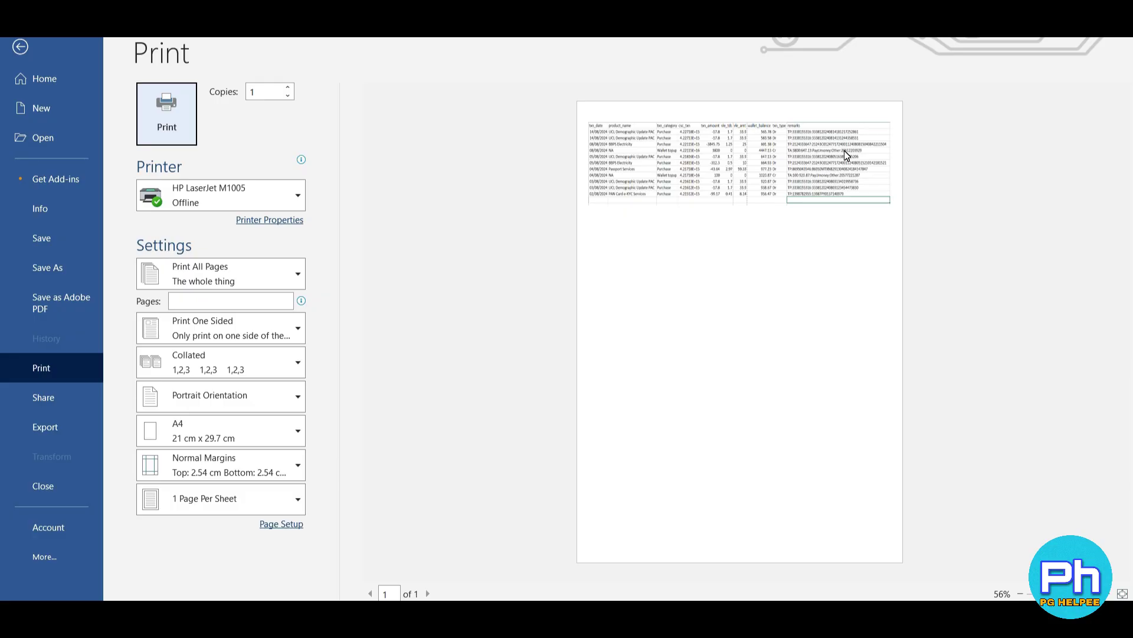
pyautogui.click(65, 490)
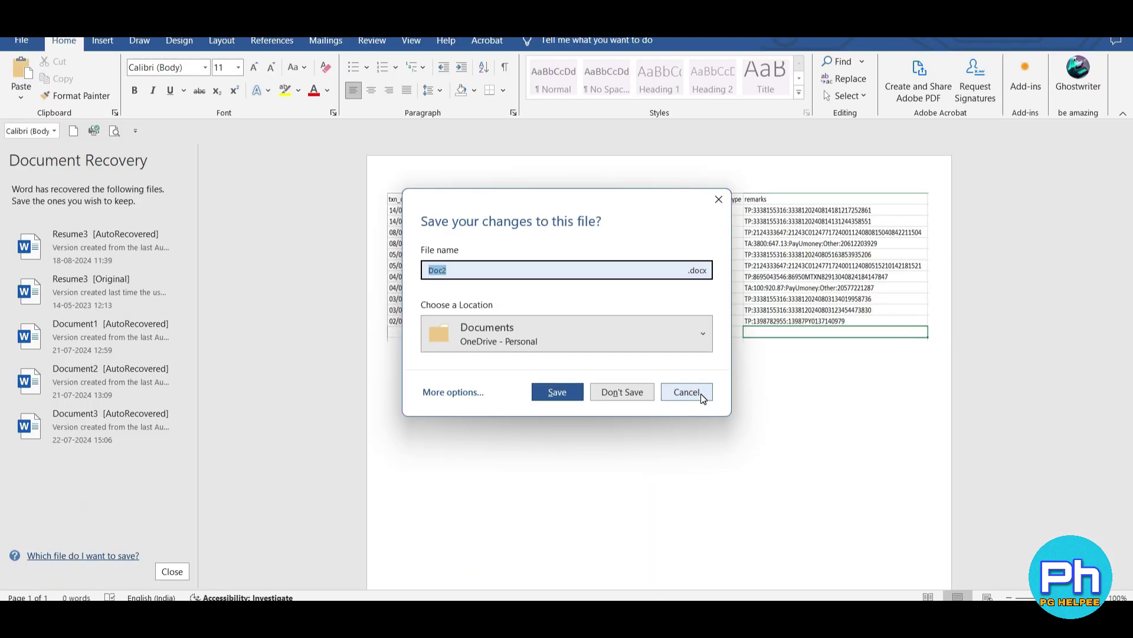
pyautogui.click(697, 392)
pyautogui.scroll(20, 528, 318)
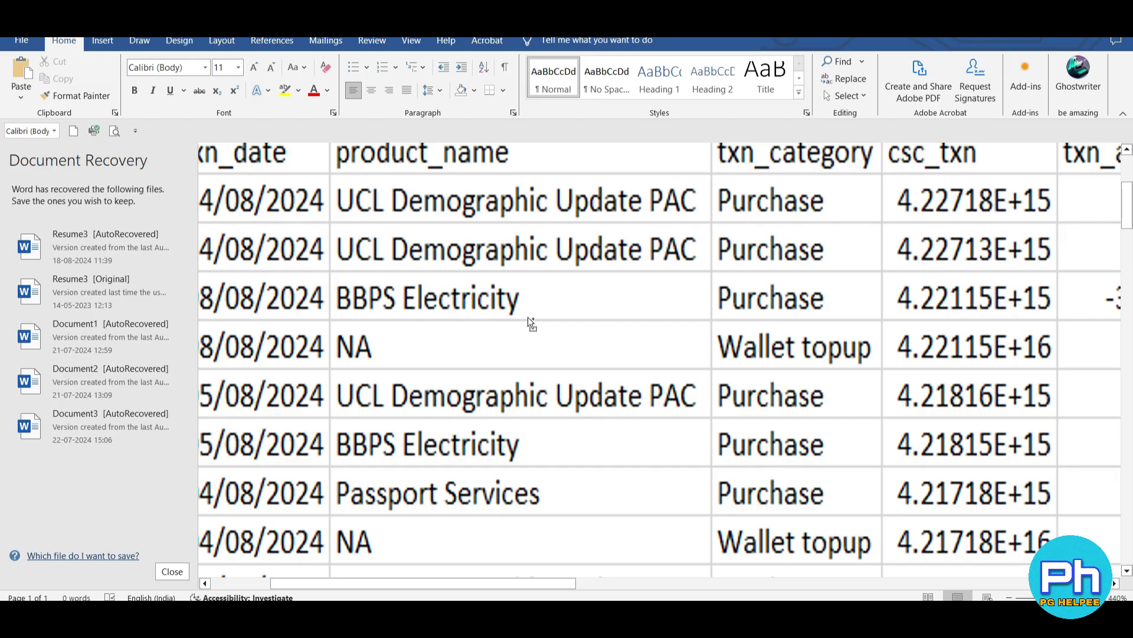
pyautogui.scroll(-2, 529, 319)
pyautogui.scroll(-20, 528, 319)
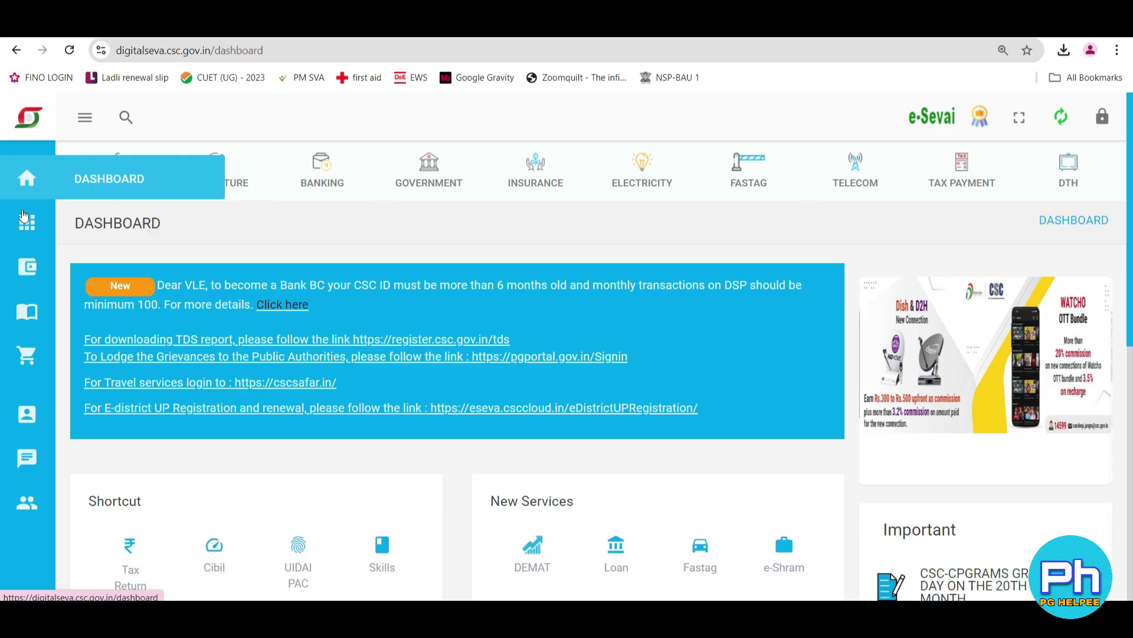
# Step: Switch to the Digital Seva dashboard in the browser, enter the Common VLE MIS portal and bring up its Digipay transactions dashboard
pyautogui.moveTo(41, 270)
pyautogui.click(127, 322)
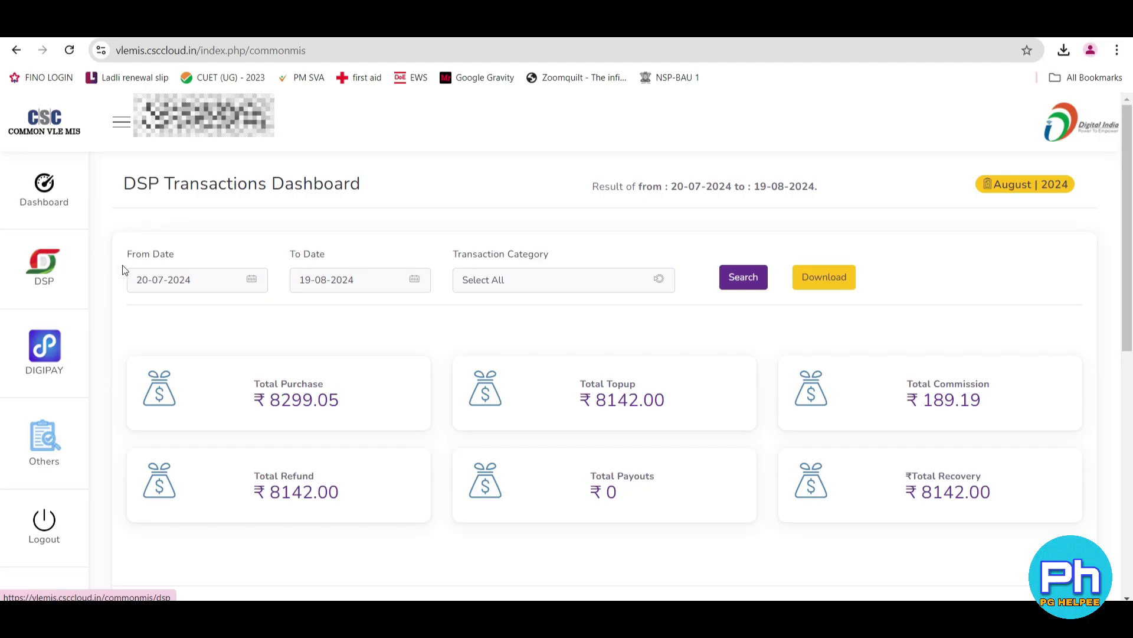
pyautogui.click(57, 360)
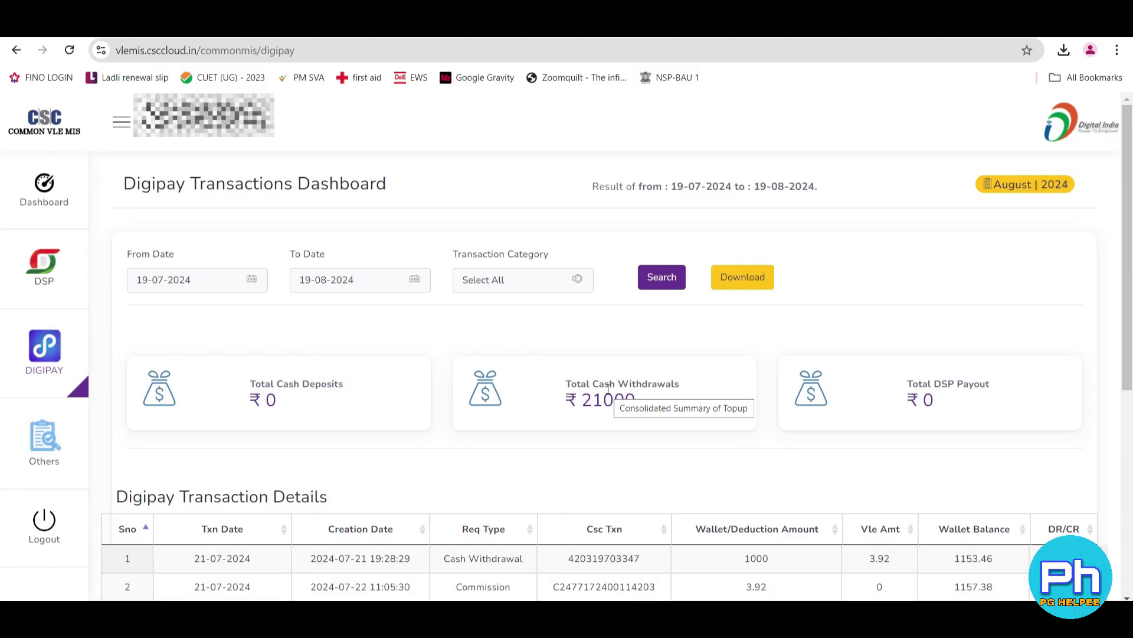
# Step: Examine the Digipay summary figures for Total Cash Deposits, Total Cash Withdrawals and Total DSP Payout
pyautogui.moveTo(248, 384); pyautogui.dragTo(371, 386)
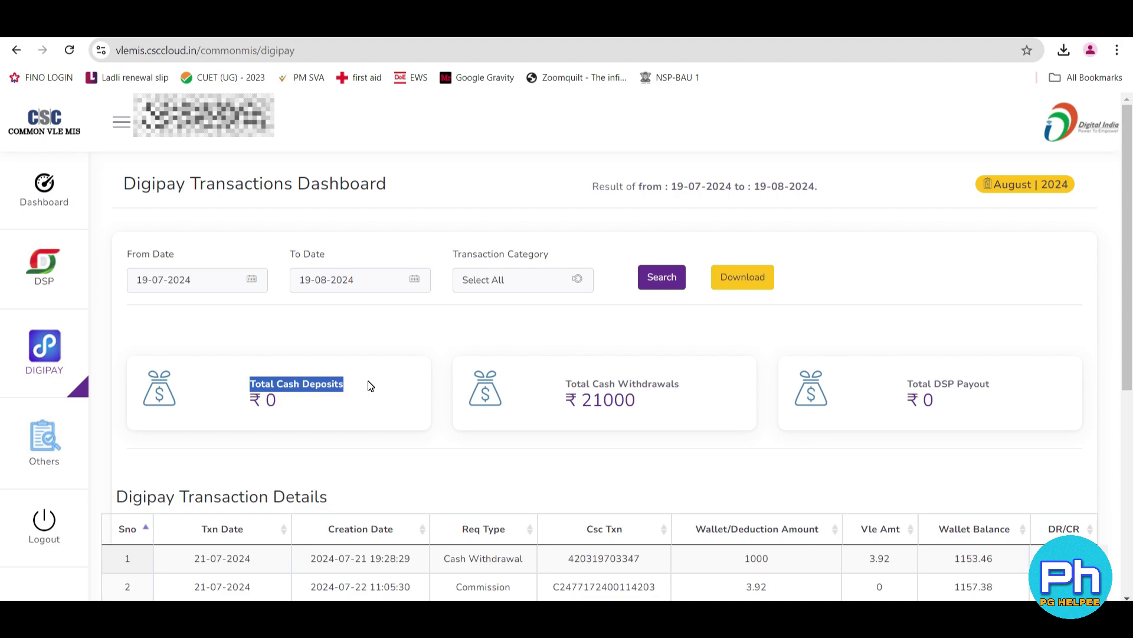
pyautogui.click(367, 384)
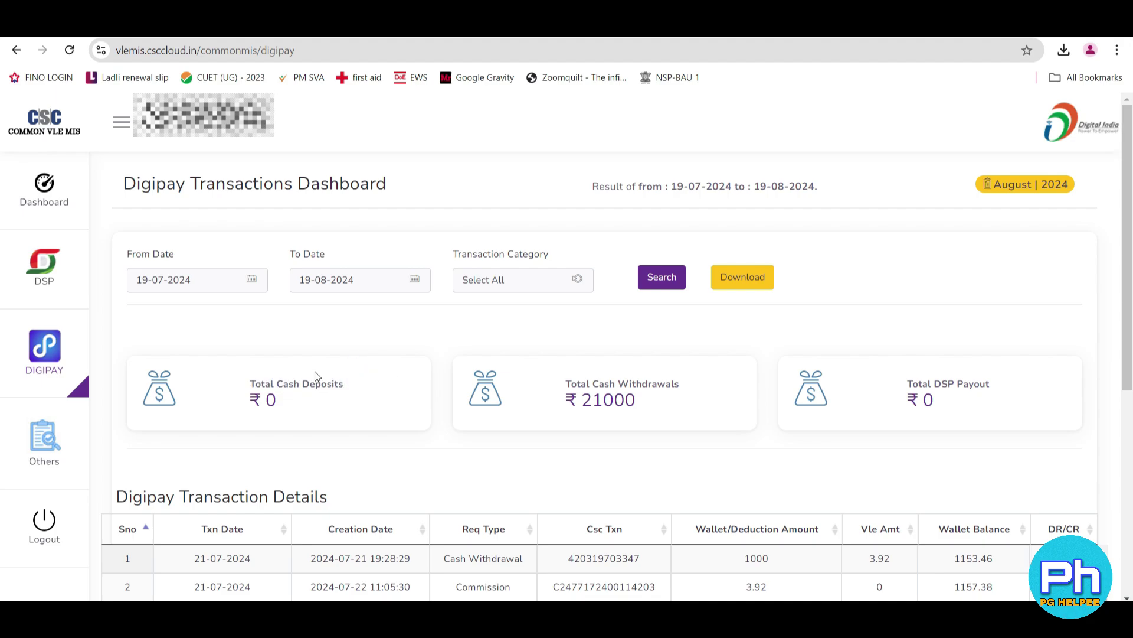
pyautogui.moveTo(250, 385); pyautogui.dragTo(350, 387)
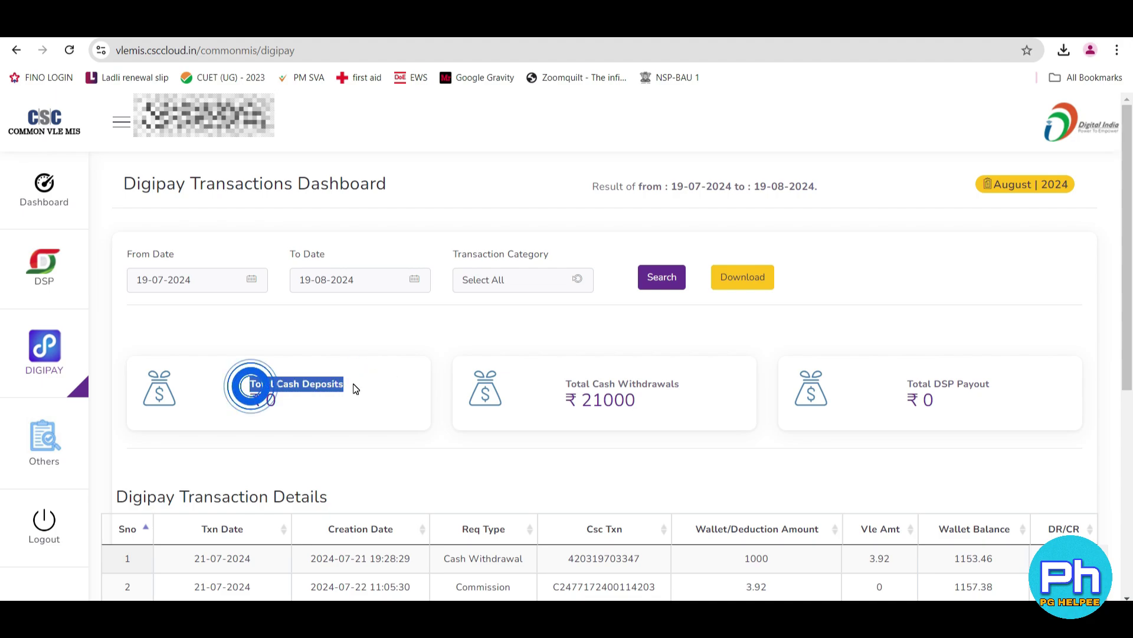
pyautogui.click(567, 384)
pyautogui.moveTo(567, 384); pyautogui.dragTo(684, 385)
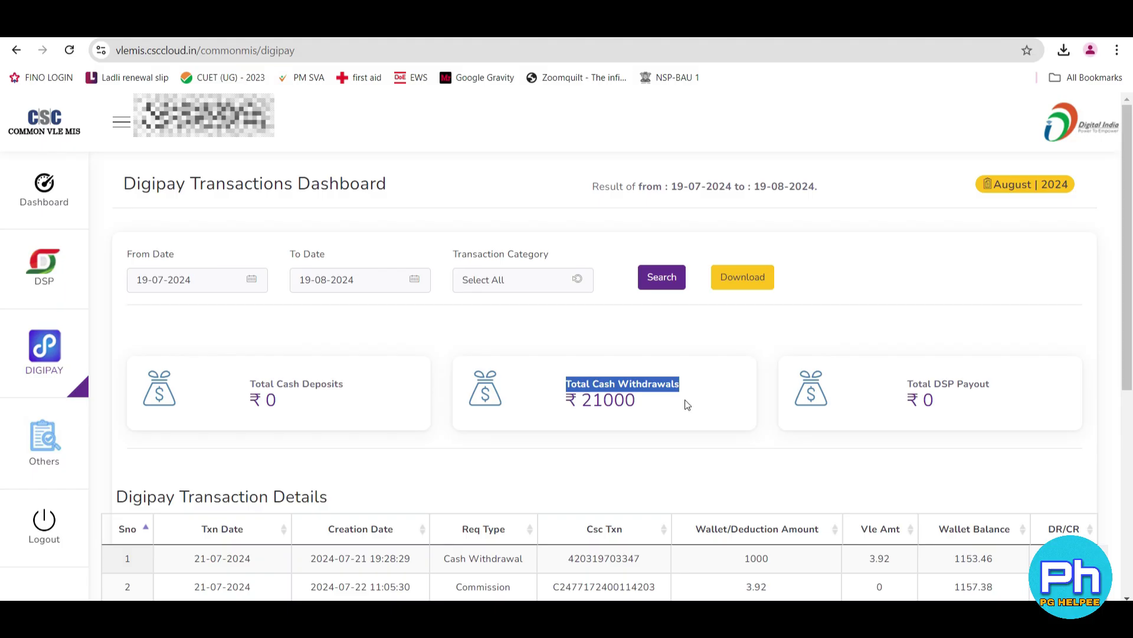
pyautogui.moveTo(581, 401); pyautogui.dragTo(640, 402)
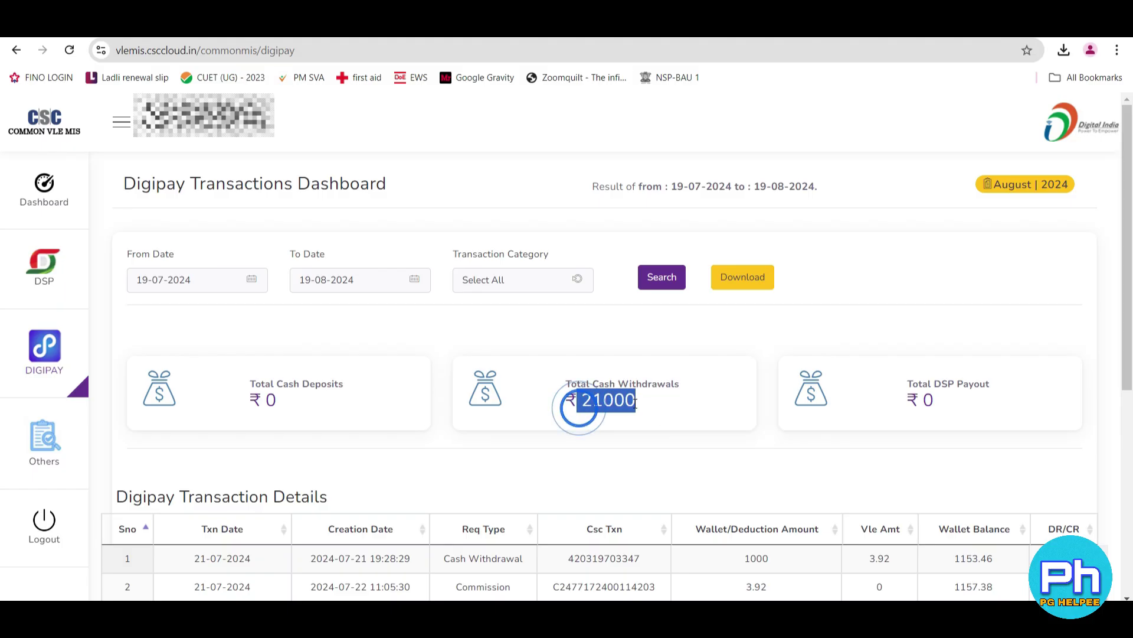
pyautogui.click(745, 413)
pyautogui.moveTo(912, 387); pyautogui.dragTo(995, 404)
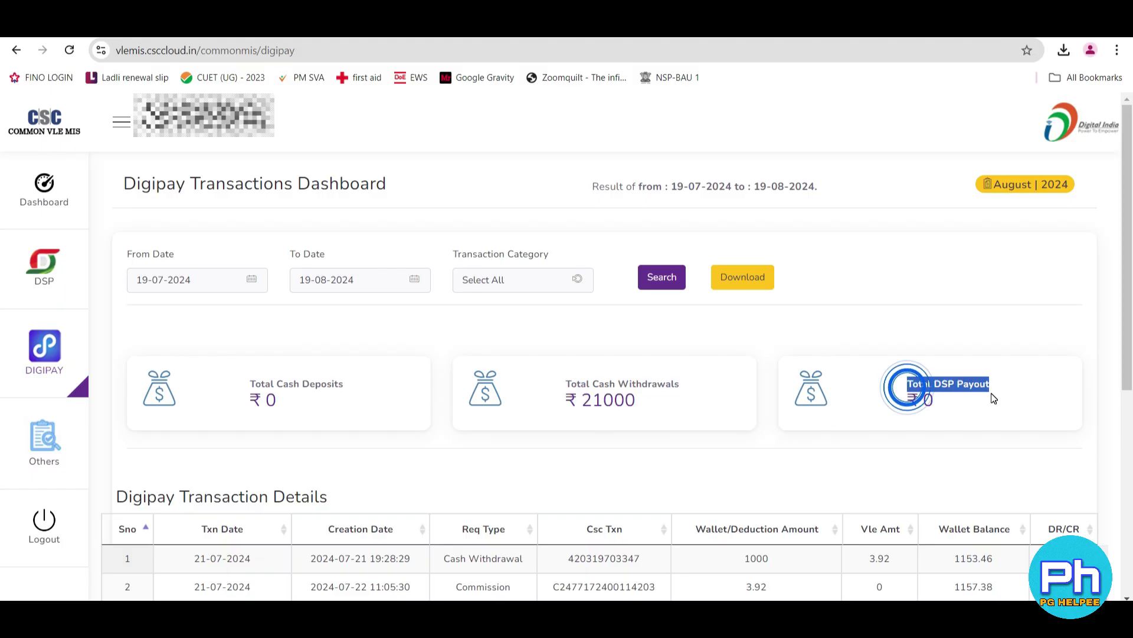
pyautogui.click(957, 408)
# Step: Review the available Digipay transaction categories and filter the transaction search by Cash Withdrawl
pyautogui.click(534, 281)
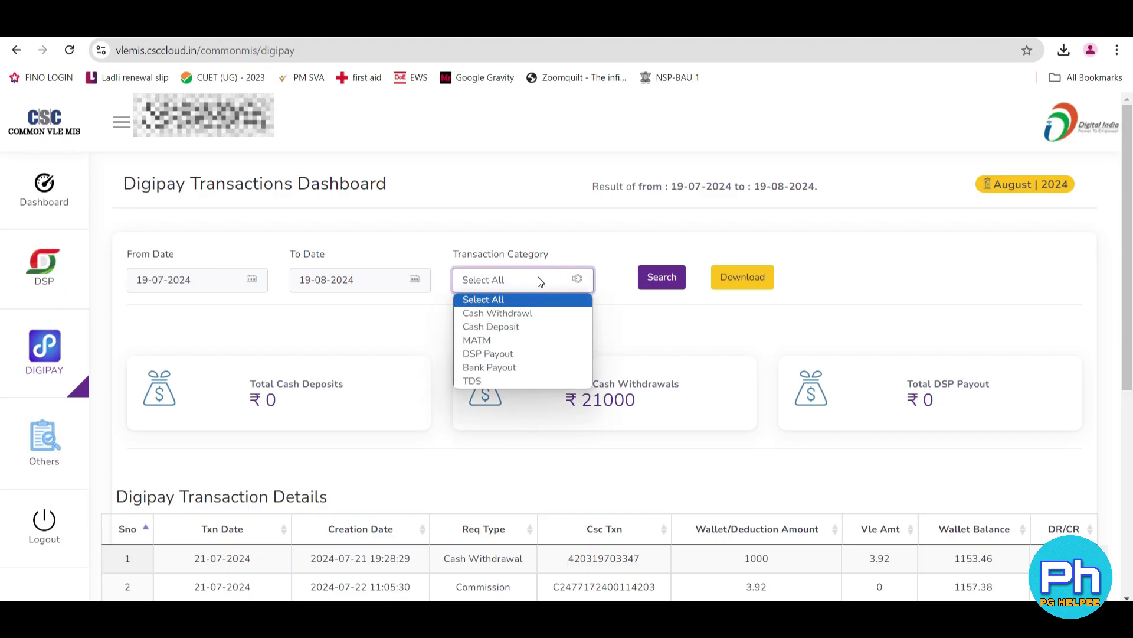
pyautogui.click(214, 239)
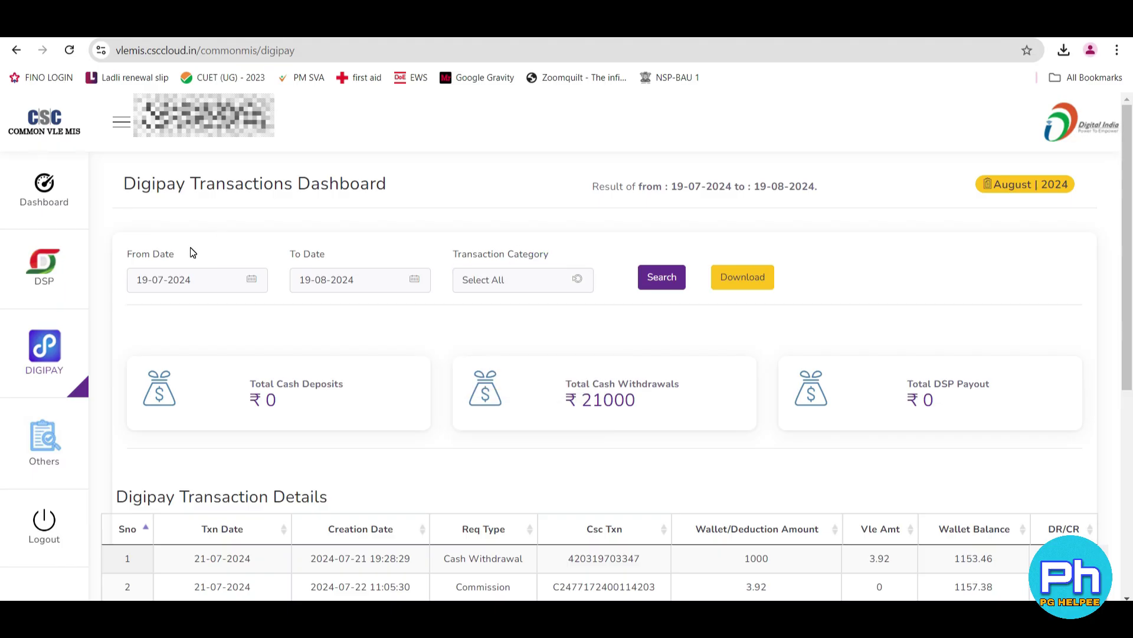
pyautogui.click(513, 280)
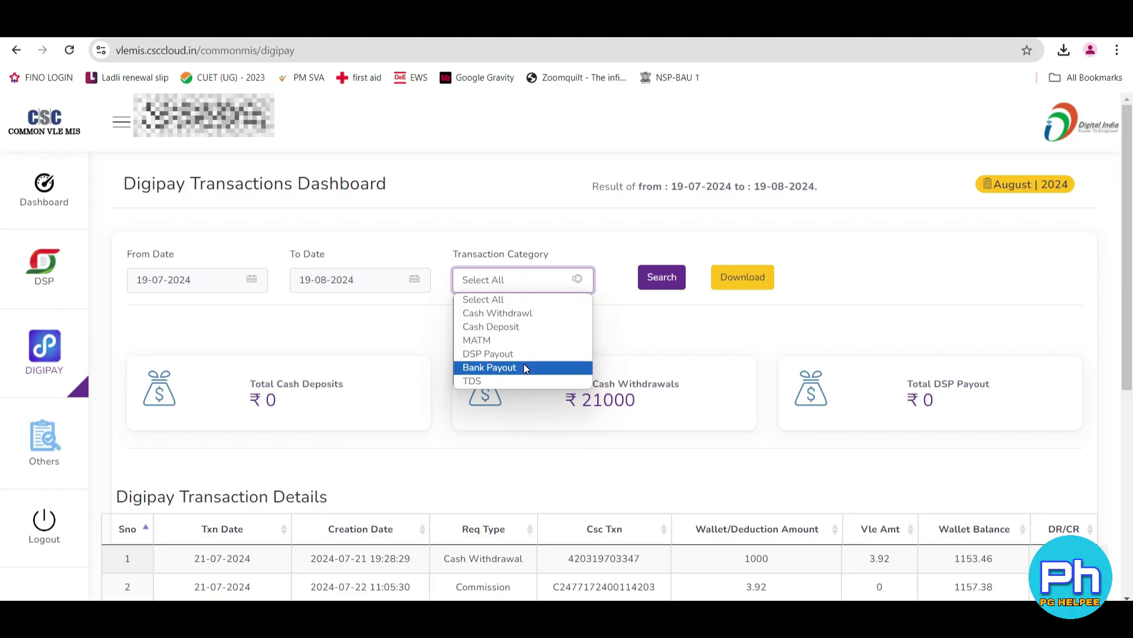
pyautogui.click(514, 313)
pyautogui.click(670, 283)
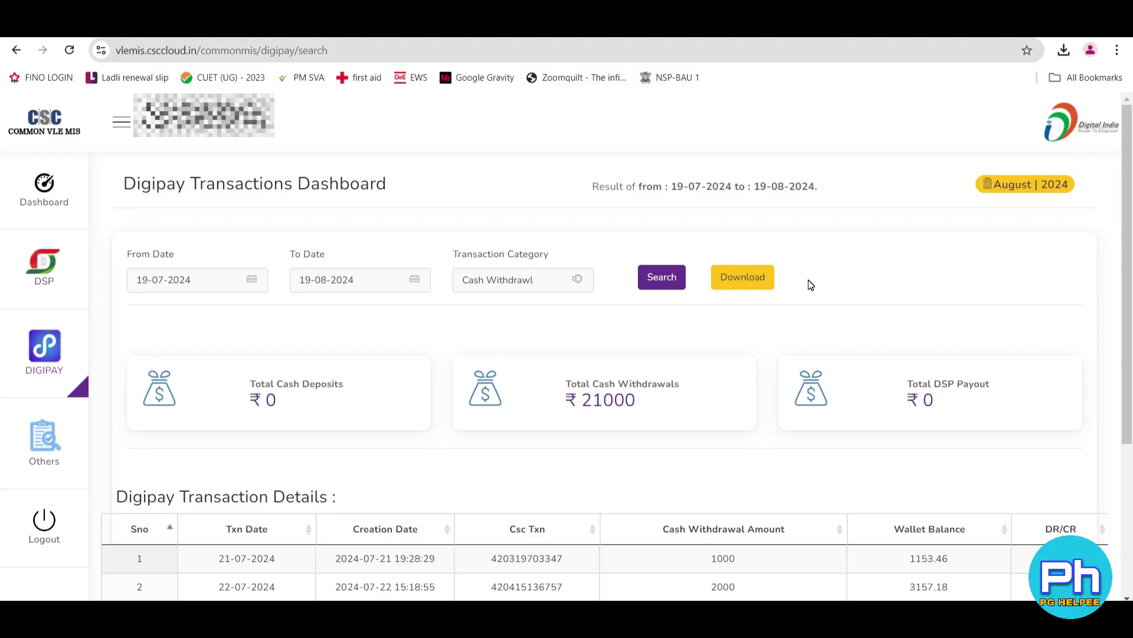
# Step: Try to open the PM Vishwakarma, E Sharam and NSP reports among the portal's other projects
pyautogui.moveTo(47, 457)
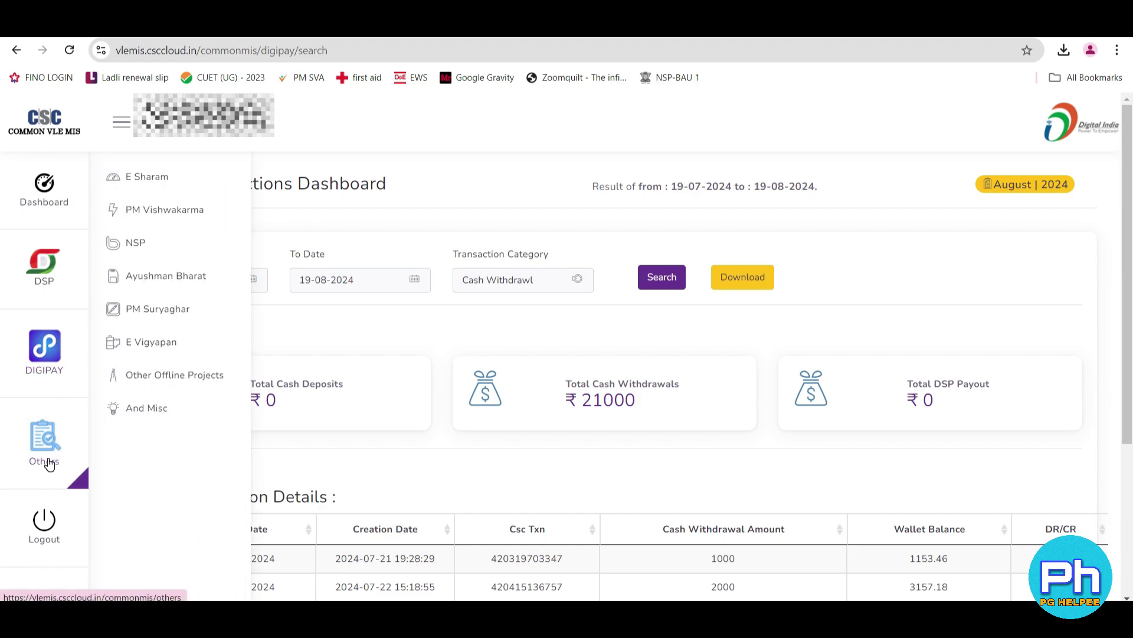
pyautogui.click(204, 210)
pyautogui.click(176, 177)
pyautogui.click(152, 217)
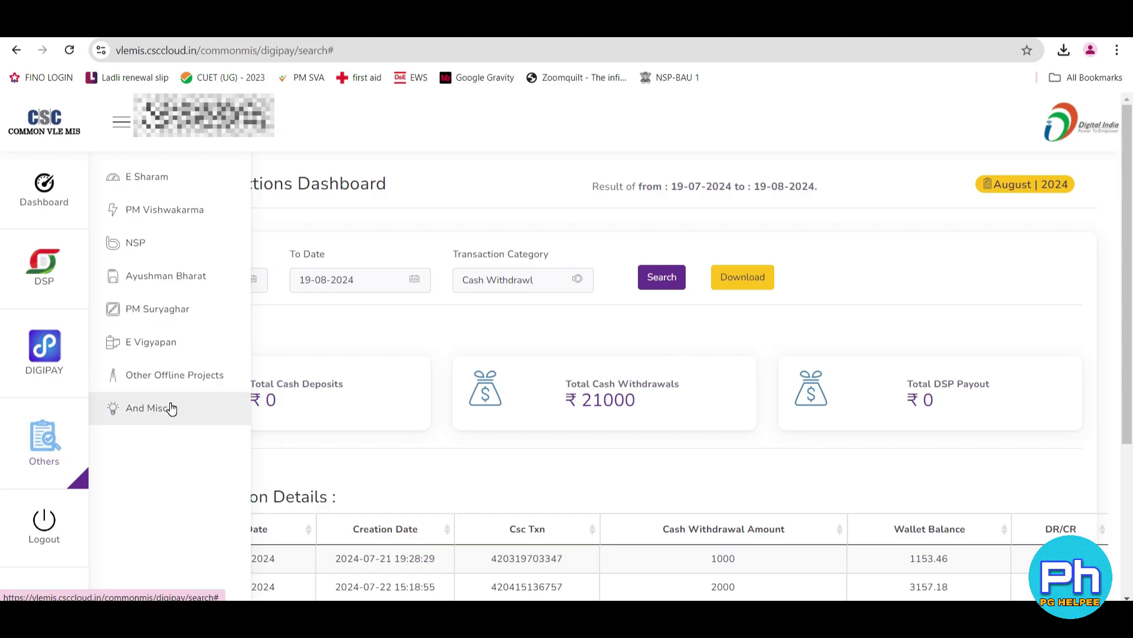
pyautogui.click(135, 242)
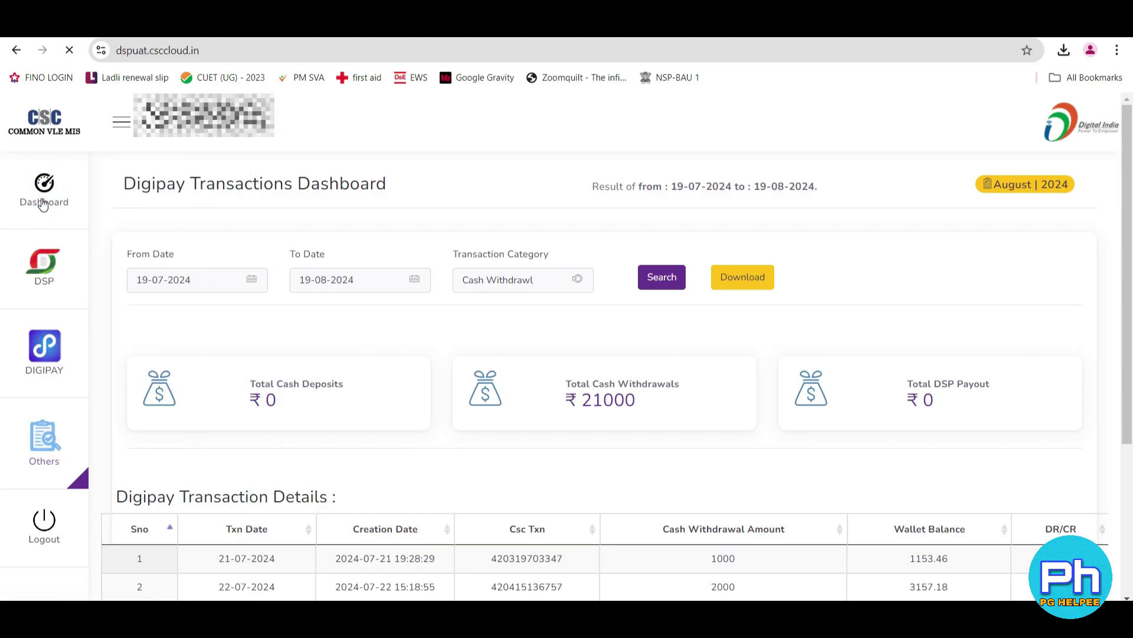